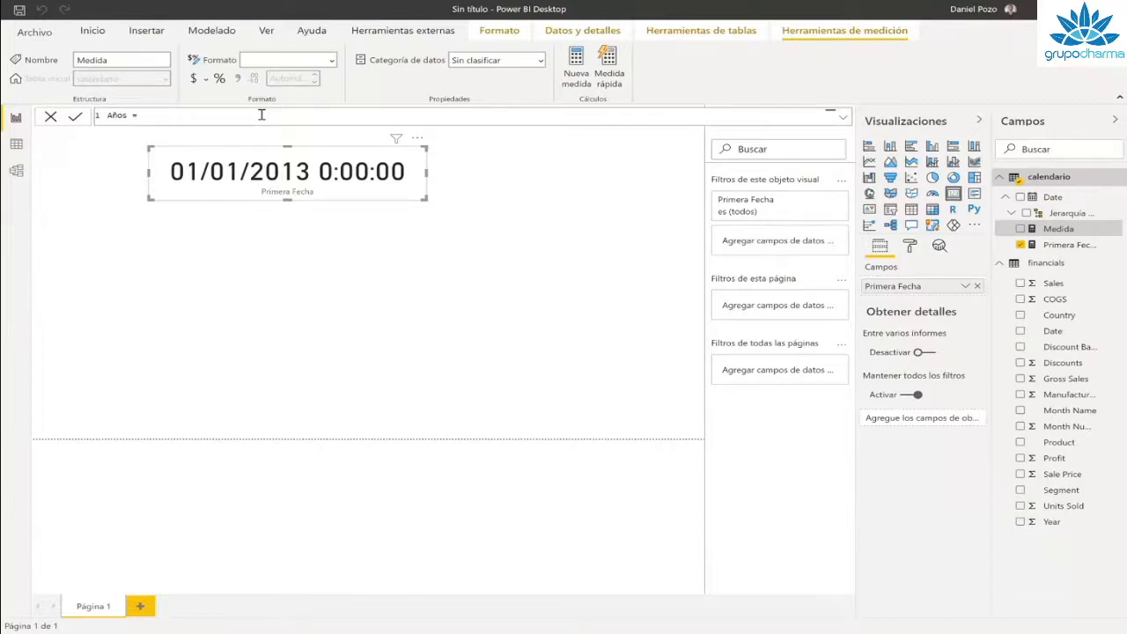
# Step: Begin the Años measure formula with YEARFRAC, using [Primera Fecha] as the start date argument
pyautogui.write('year')
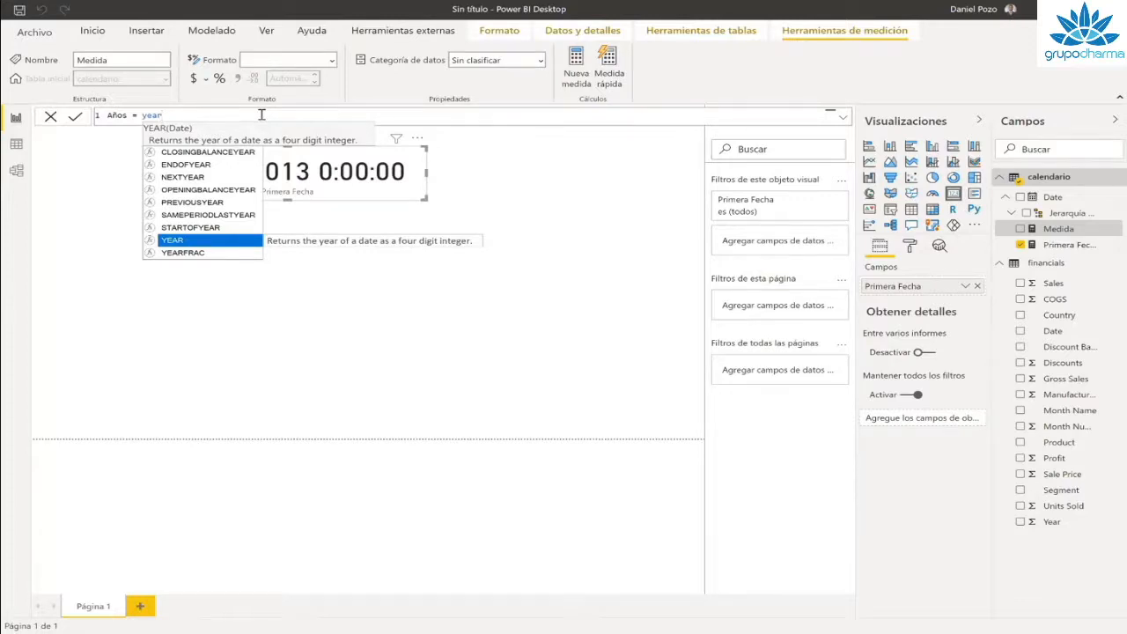
pyautogui.click(205, 253)
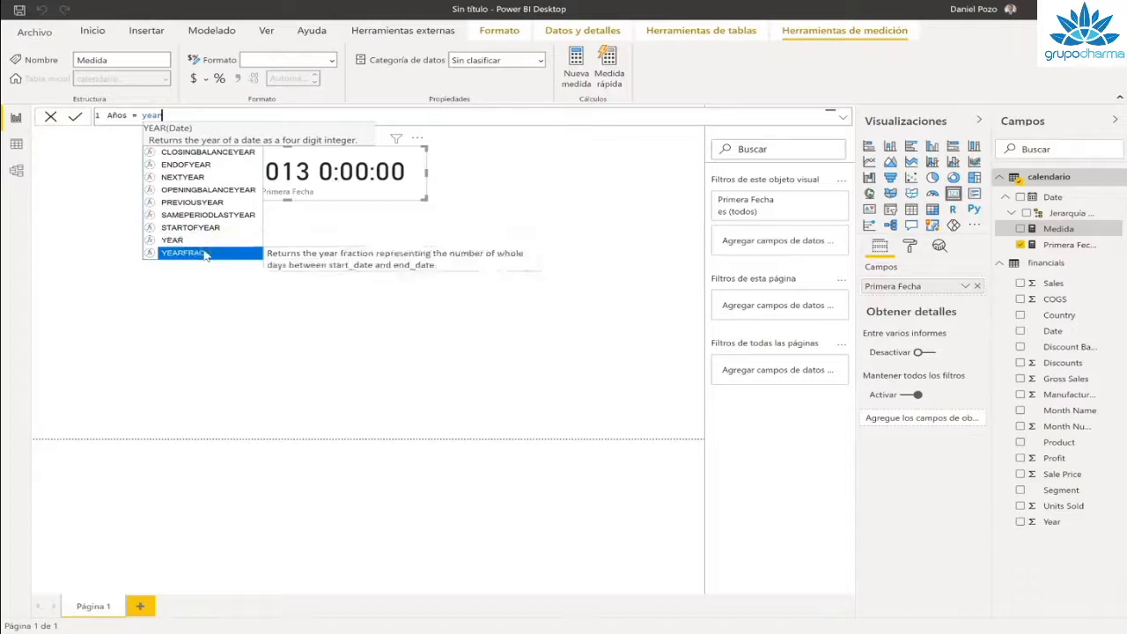
pyautogui.click(205, 254)
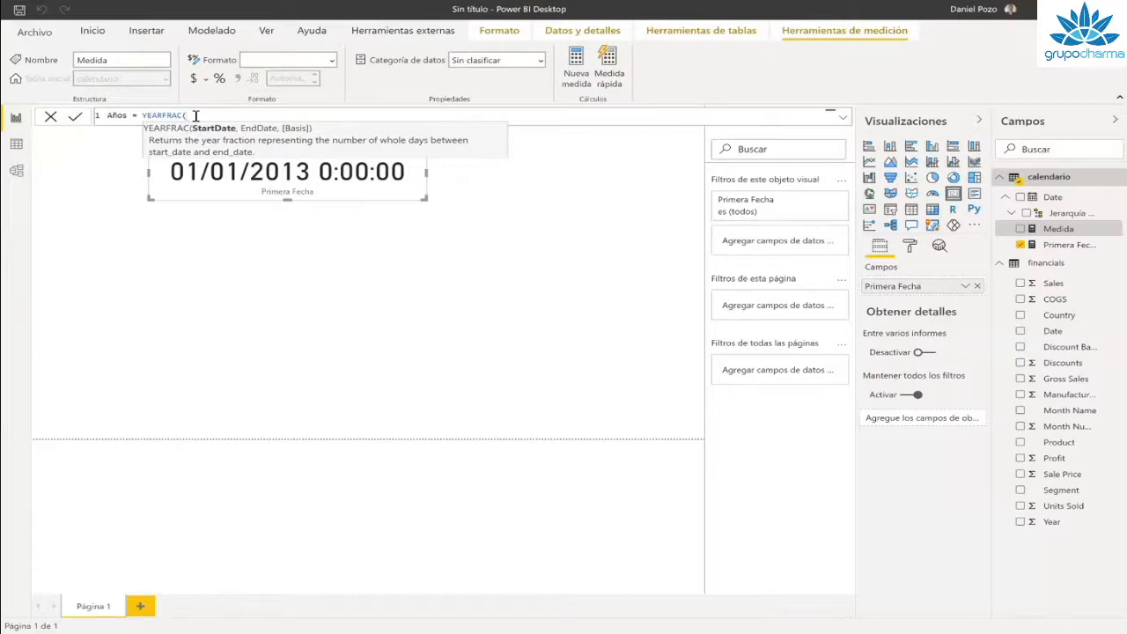
pyautogui.write('primera')
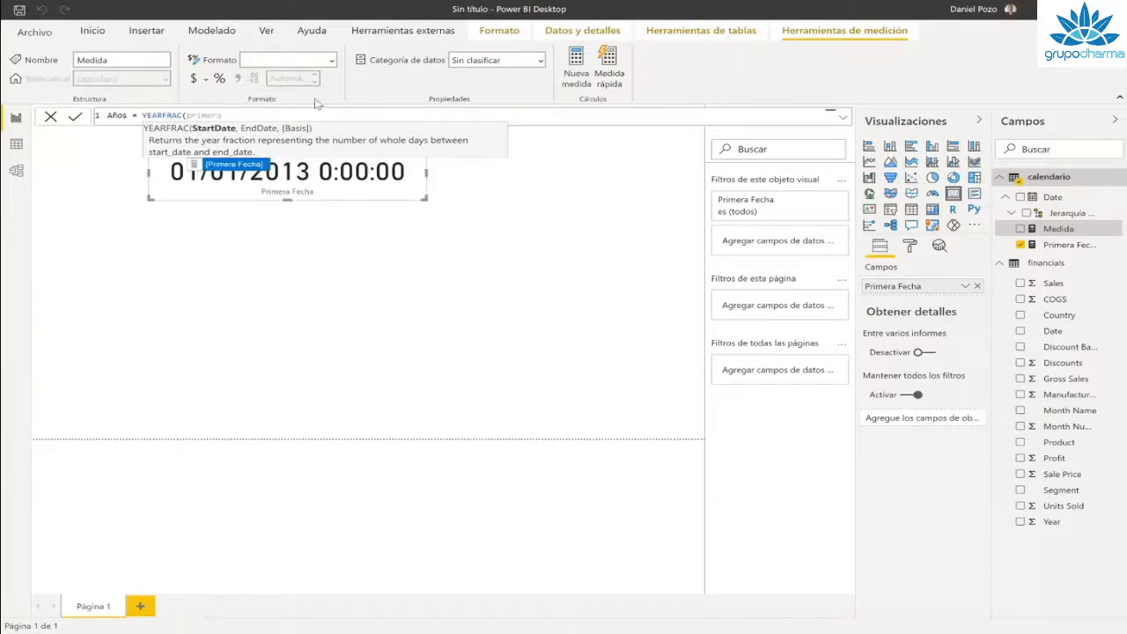
pyautogui.hotkey('ctrl', 'BackSpace')
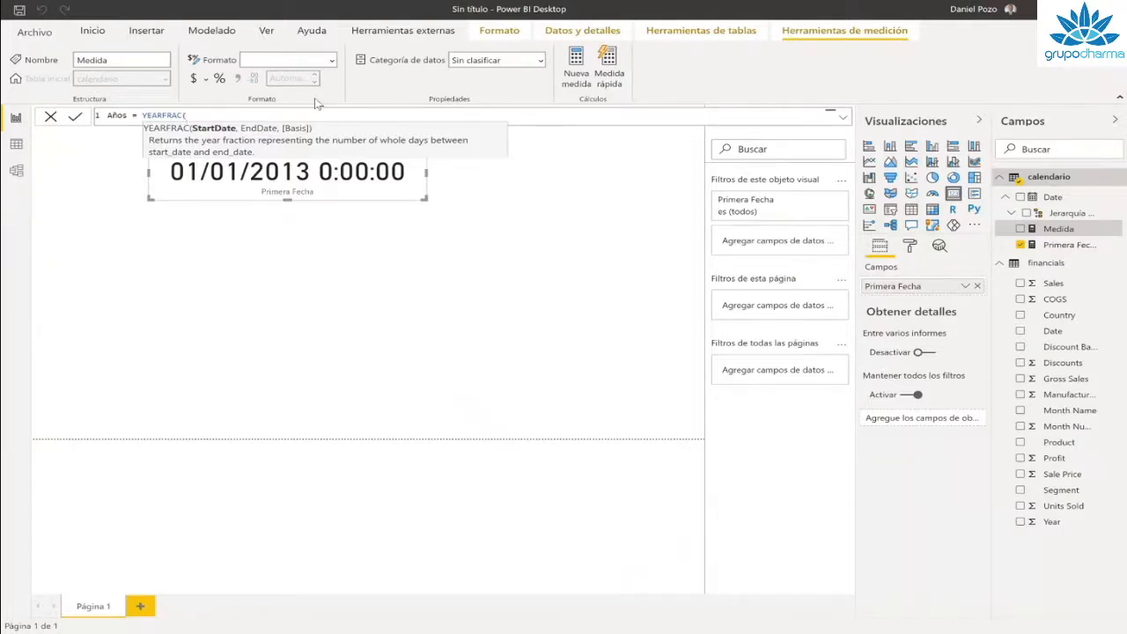
pyautogui.write('prime')
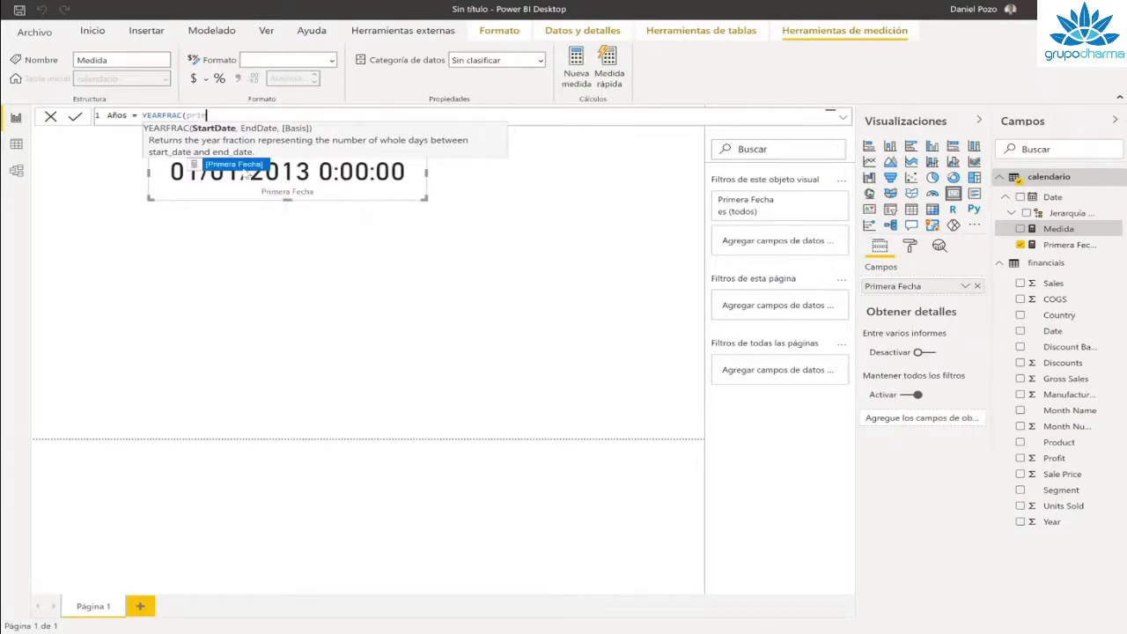
pyautogui.click(243, 169)
pyautogui.write(',')
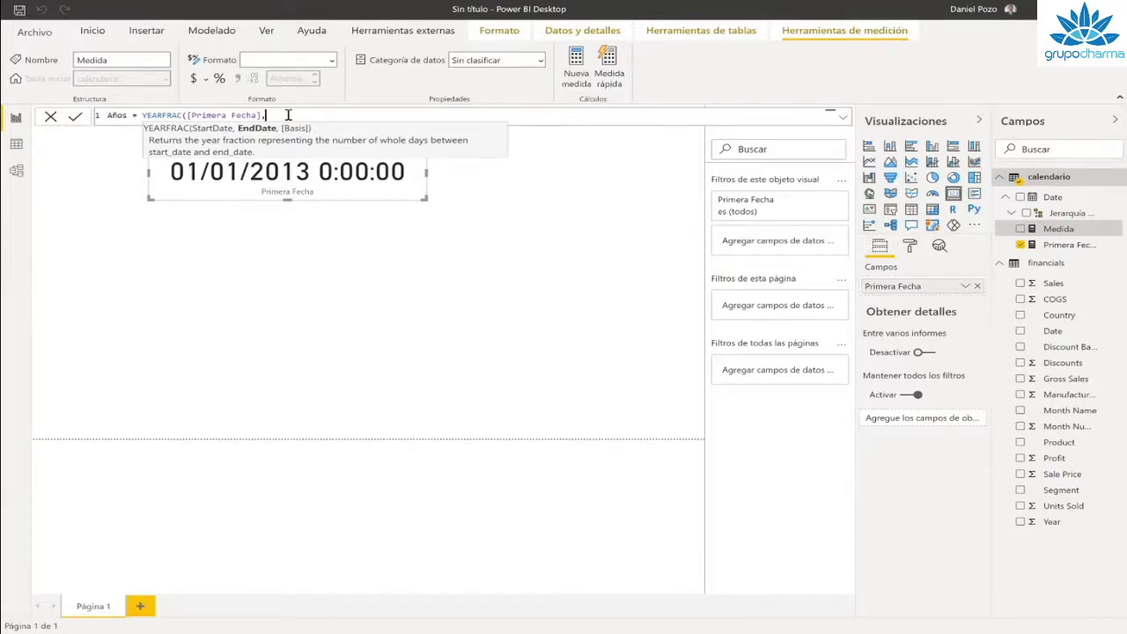
# Step: Enter LASTDATE(calendario[Date]) as the end date argument of the YEARFRAC formula
pyautogui.write('last')
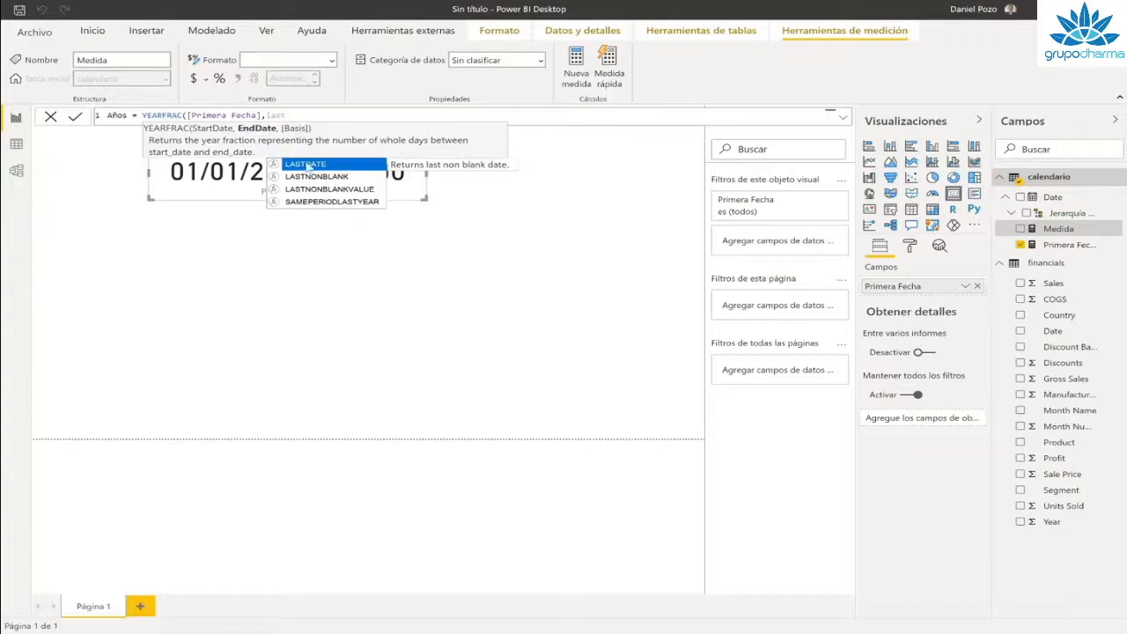
pyautogui.press('Tab')
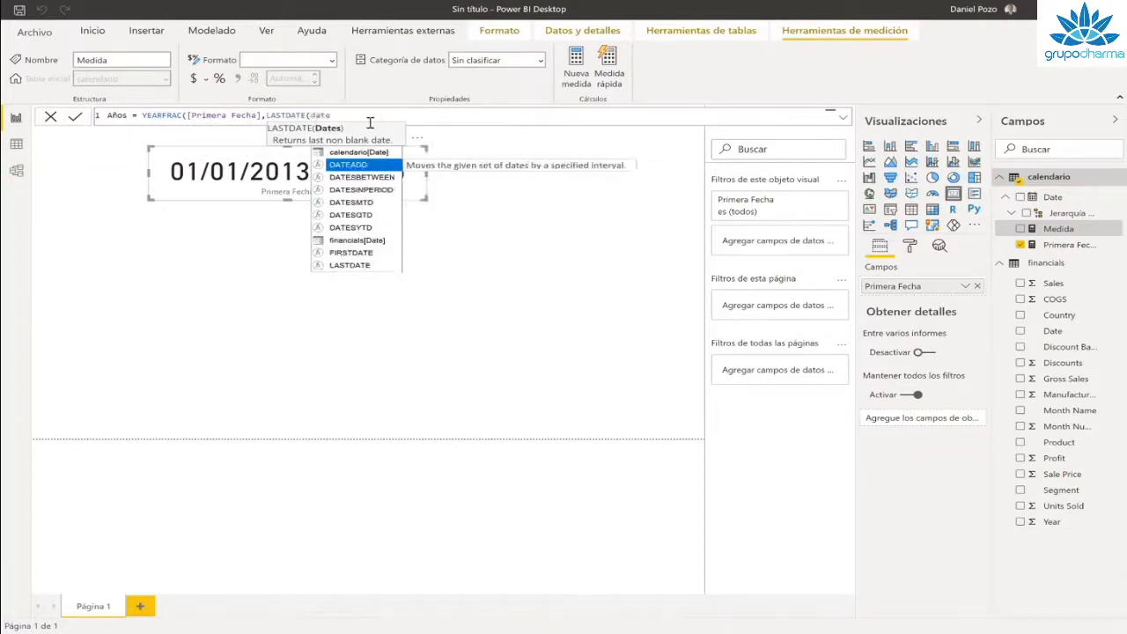
pyautogui.press('Up')
pyautogui.press('Tab')
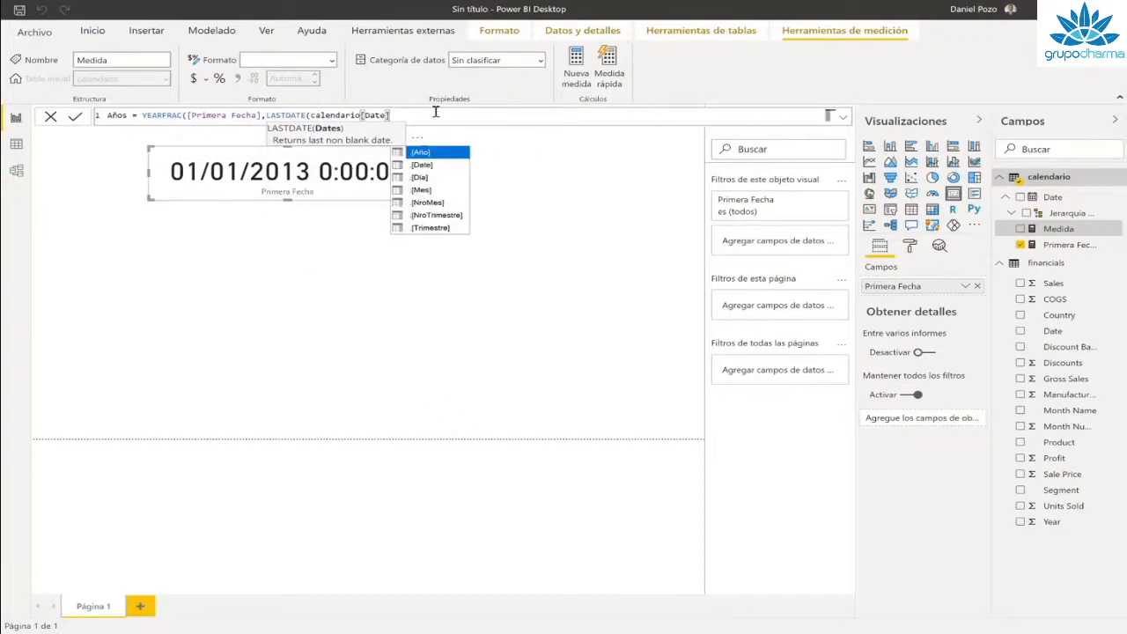
pyautogui.write(')')
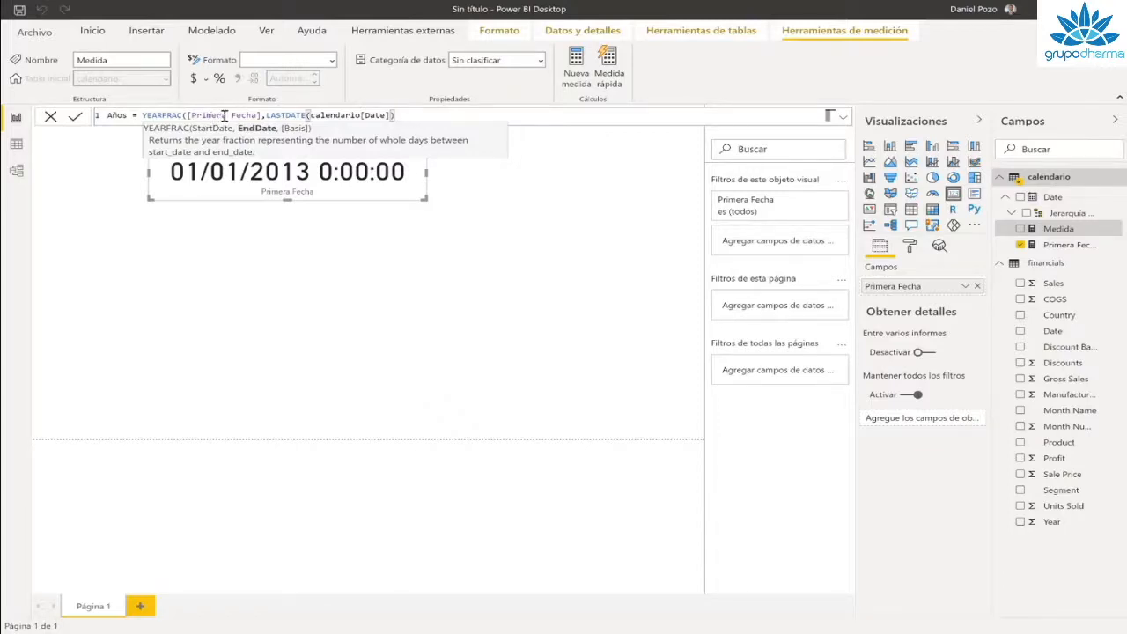
pyautogui.click(267, 116)
pyautogui.moveTo(266, 116); pyautogui.dragTo(398, 115)
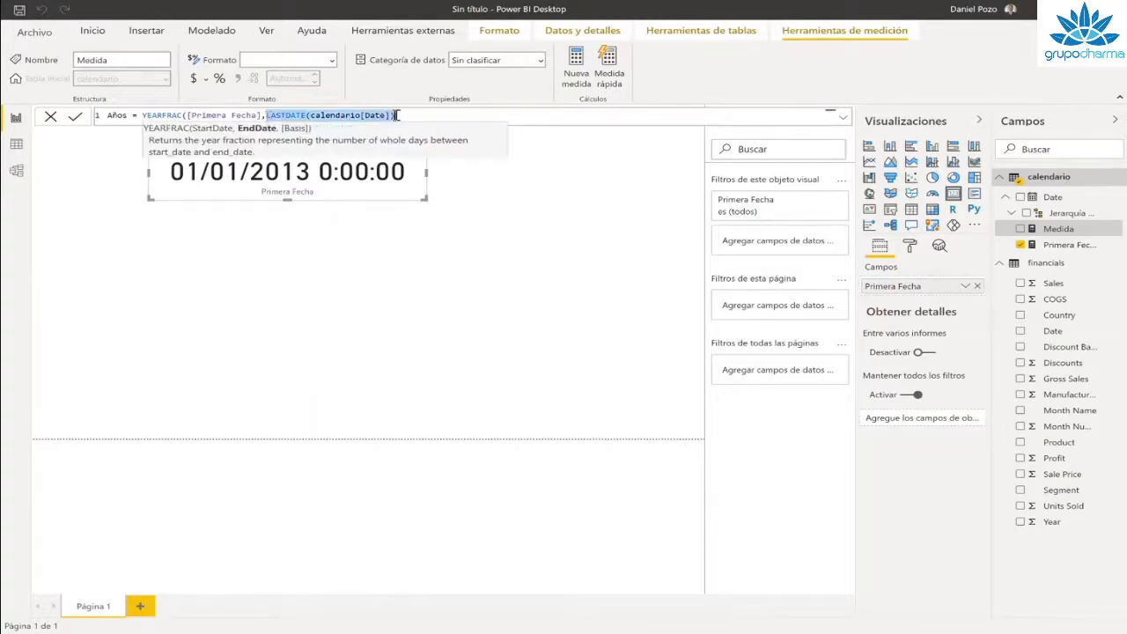
pyautogui.click(421, 115)
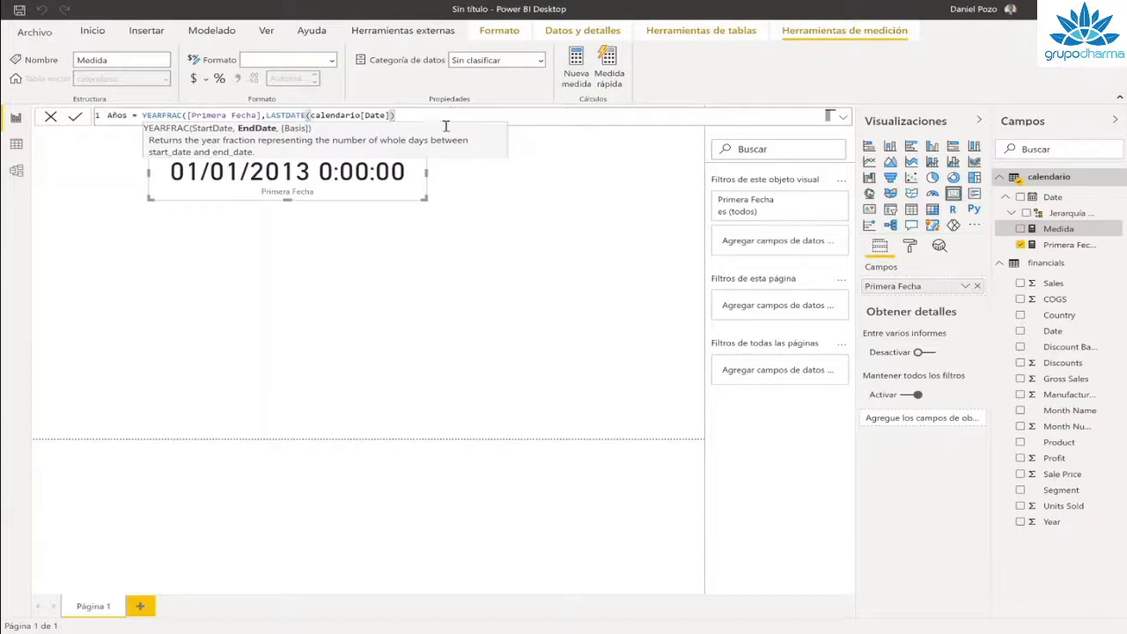
# Step: Set the YEARFRAC basis argument to 1 (Actual/actual), close the formula and commit the Años measure
pyautogui.write(',')
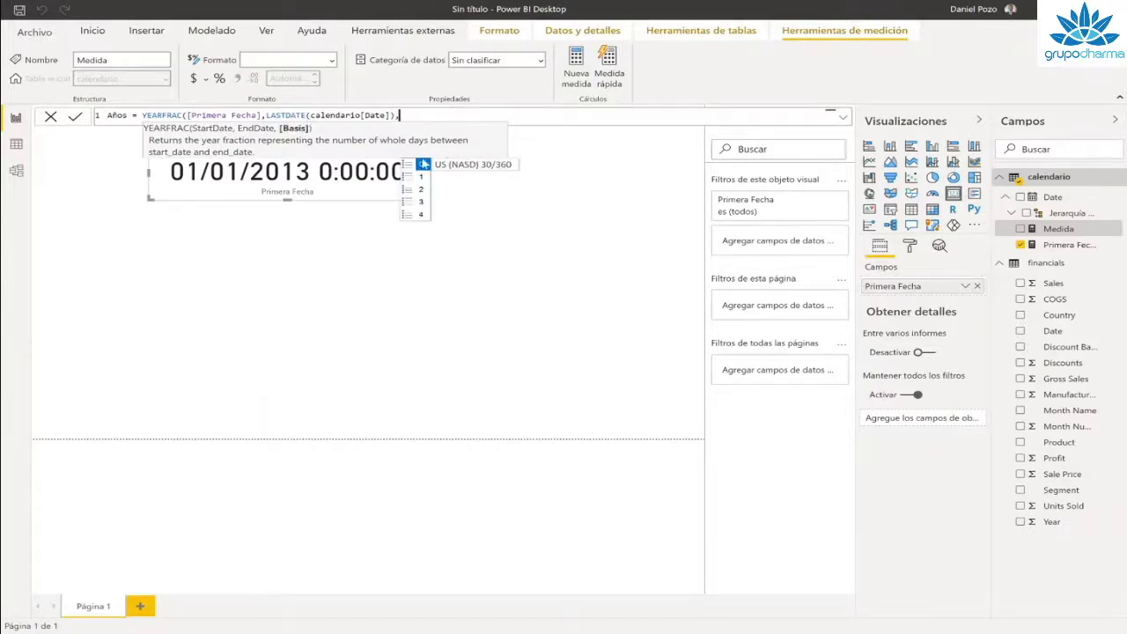
pyautogui.press('Down')
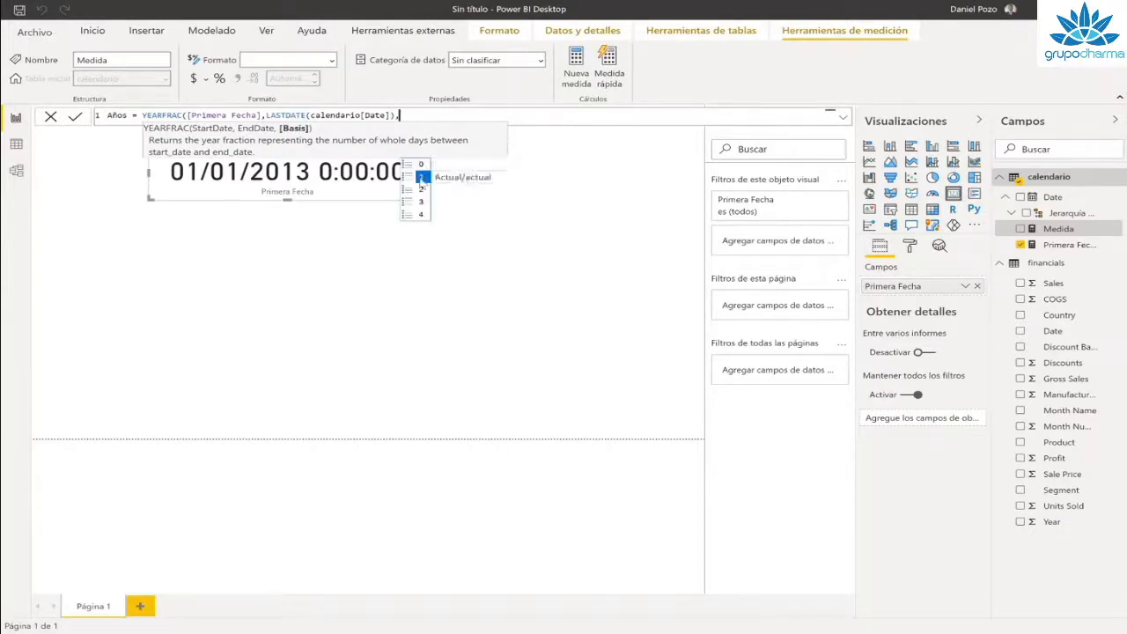
pyautogui.press('Up')
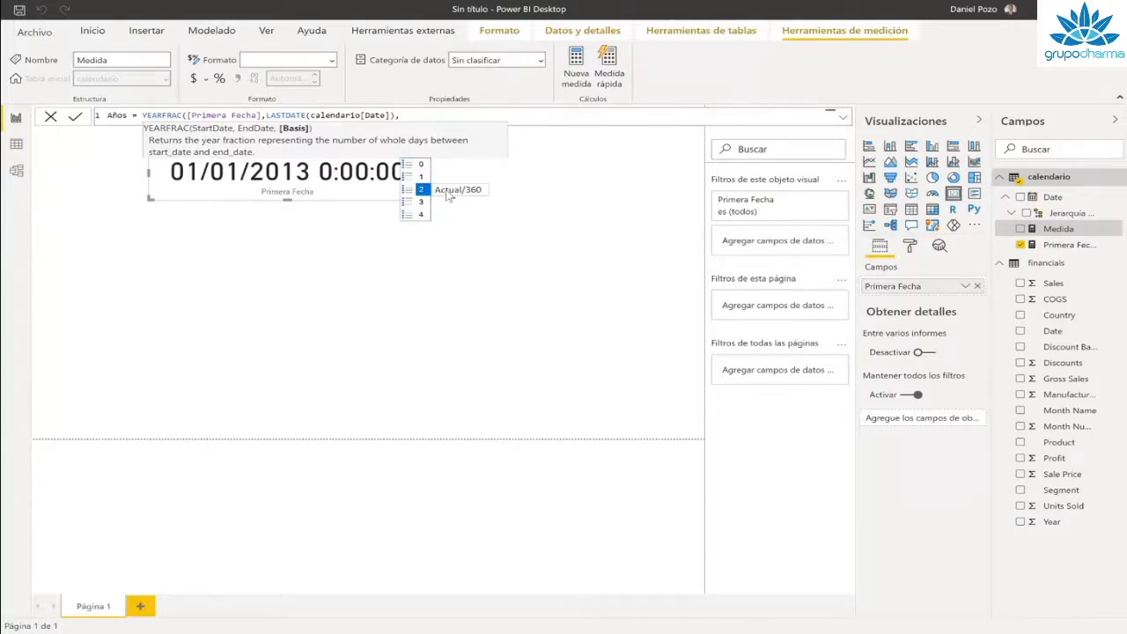
pyautogui.click(423, 178)
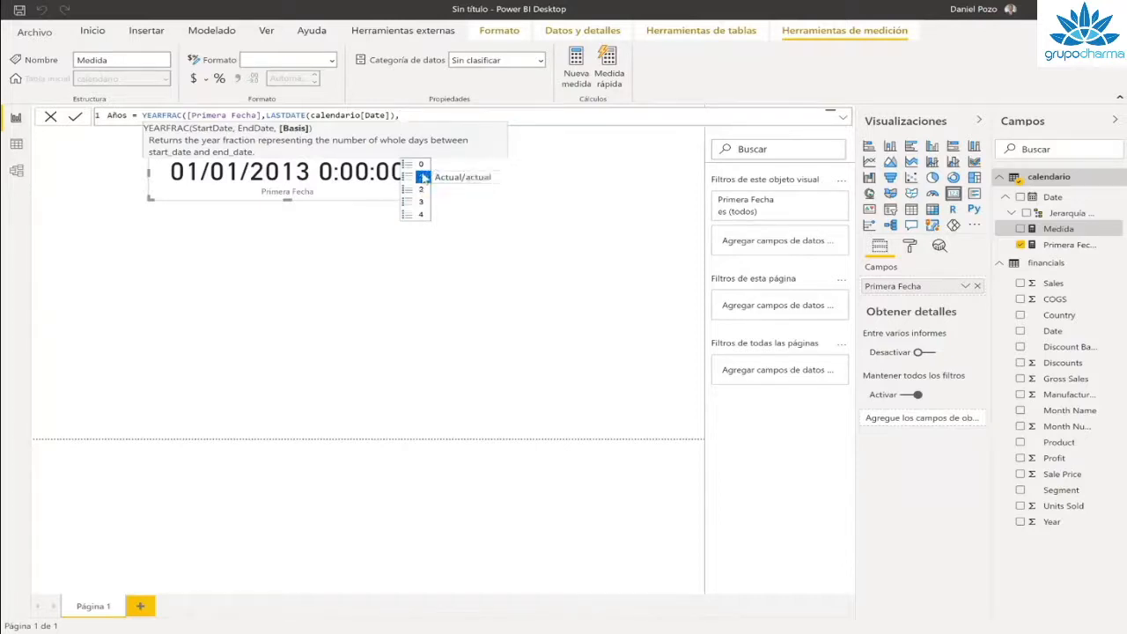
pyautogui.write('1)')
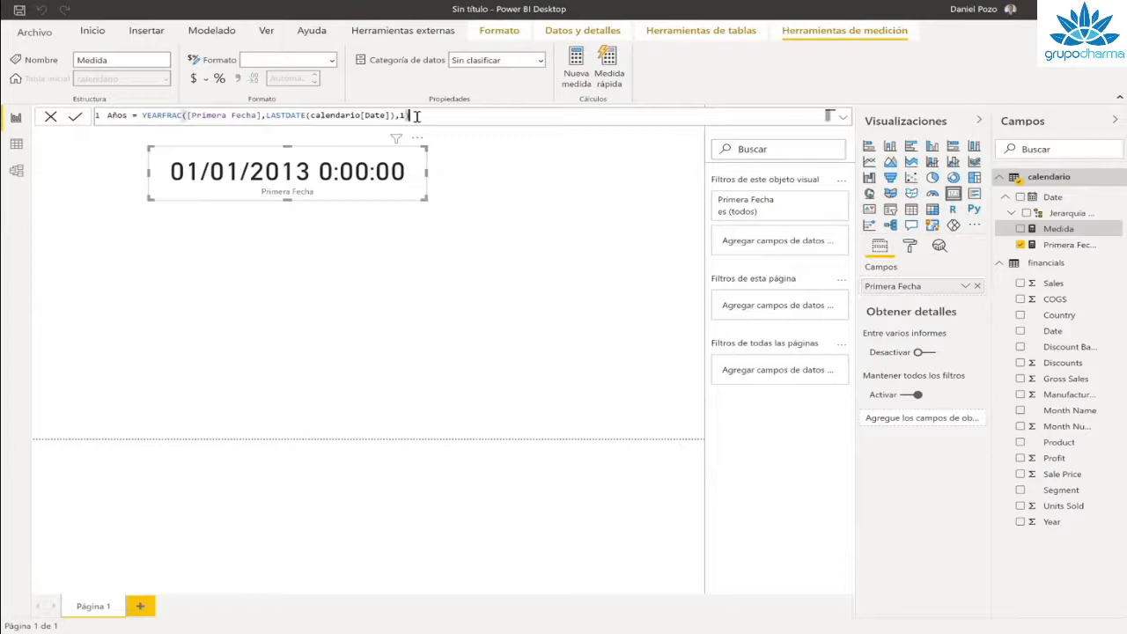
pyautogui.click(76, 117)
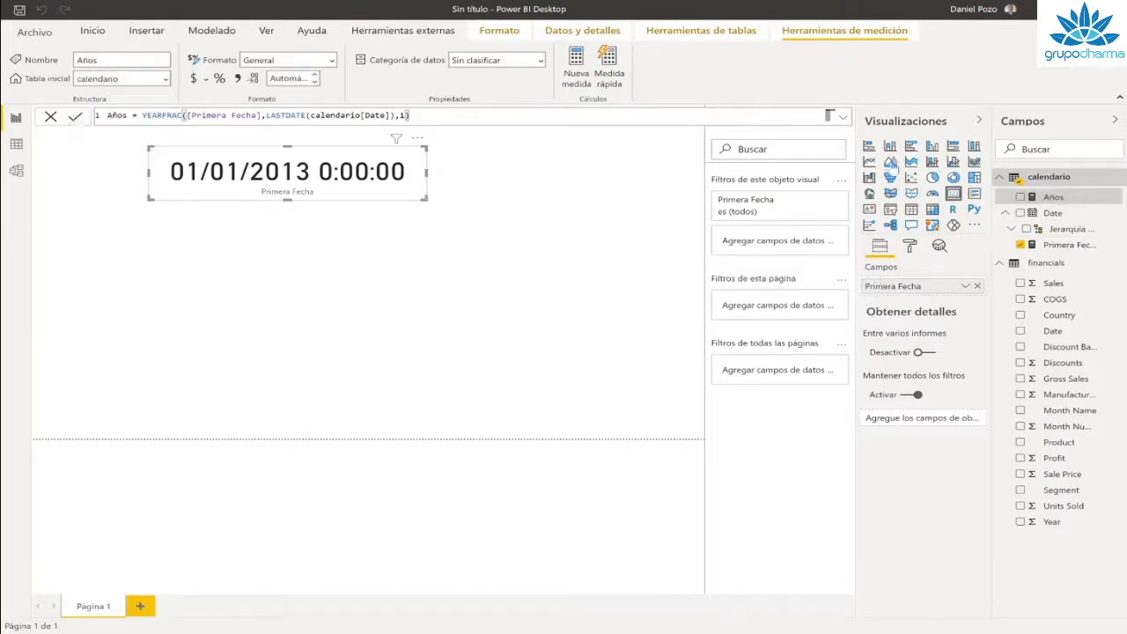
# Step: Add the Años measure to the report page below the Primera Fecha card and display it as a card
pyautogui.moveTo(1061, 199); pyautogui.dragTo(324, 282)
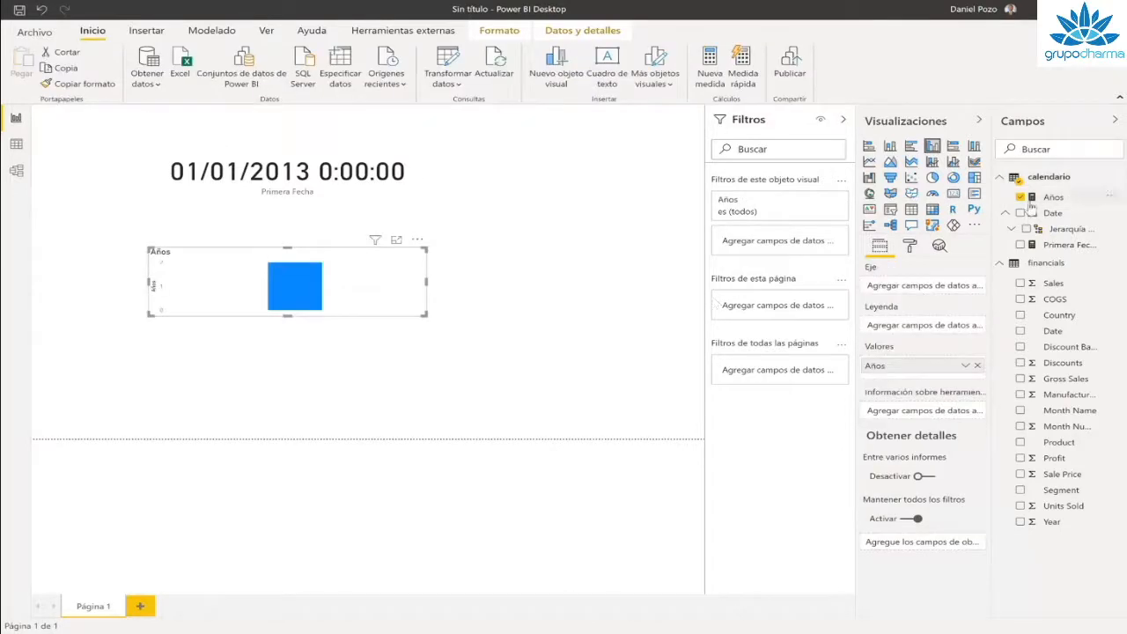
pyautogui.click(953, 193)
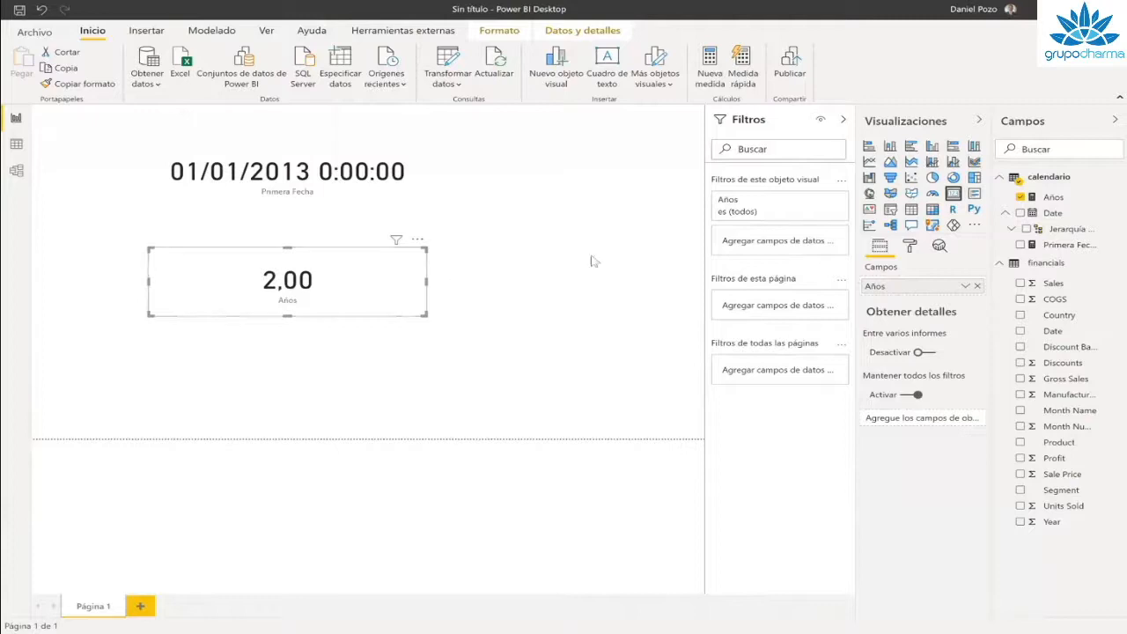
pyautogui.click(493, 254)
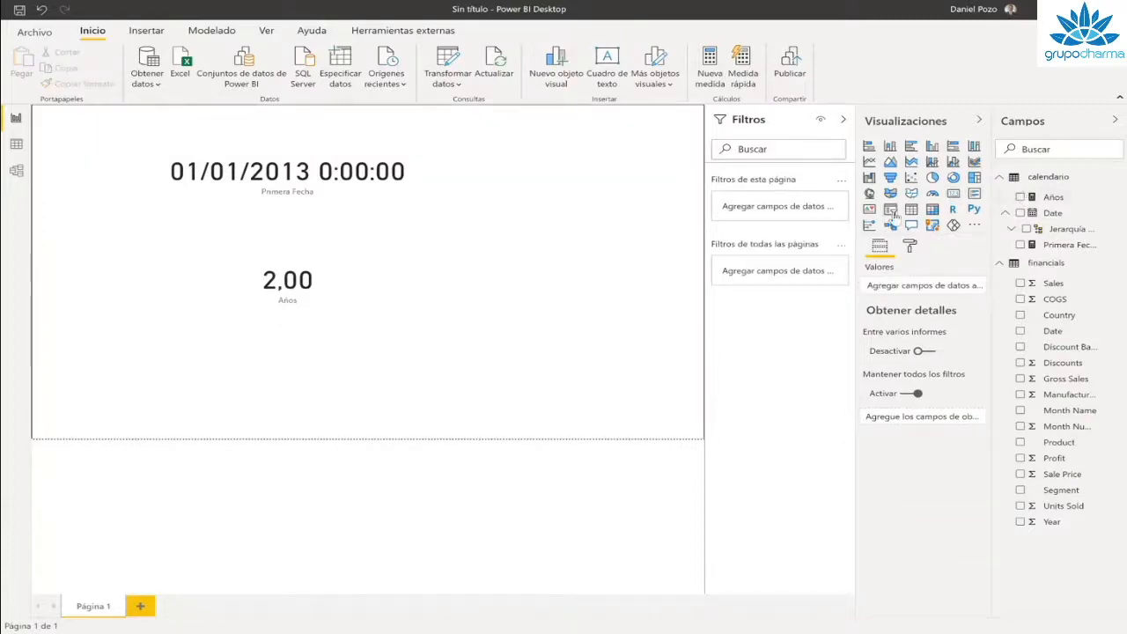
# Step: Add a slicer on the calendario Date field in the page's upper-right corner and try an earlier end date before restoring 31/12/2014
pyautogui.click(890, 209)
pyautogui.moveTo(188, 329); pyautogui.dragTo(623, 125)
pyautogui.moveTo(939, 254); pyautogui.dragTo(923, 286)
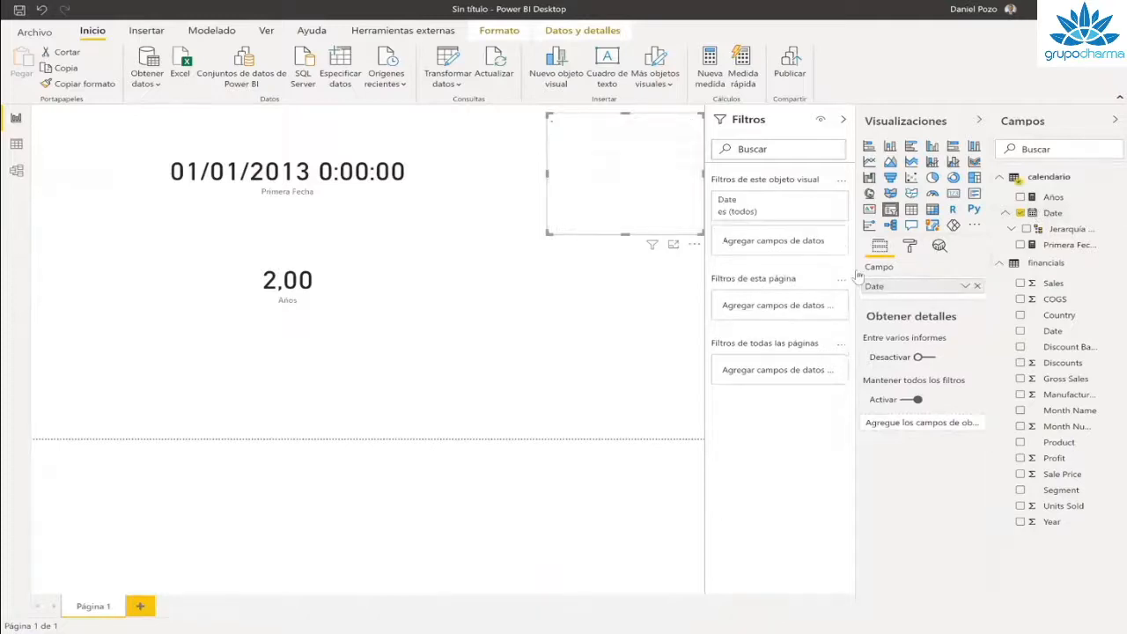
pyautogui.moveTo(691, 152); pyautogui.dragTo(670, 150)
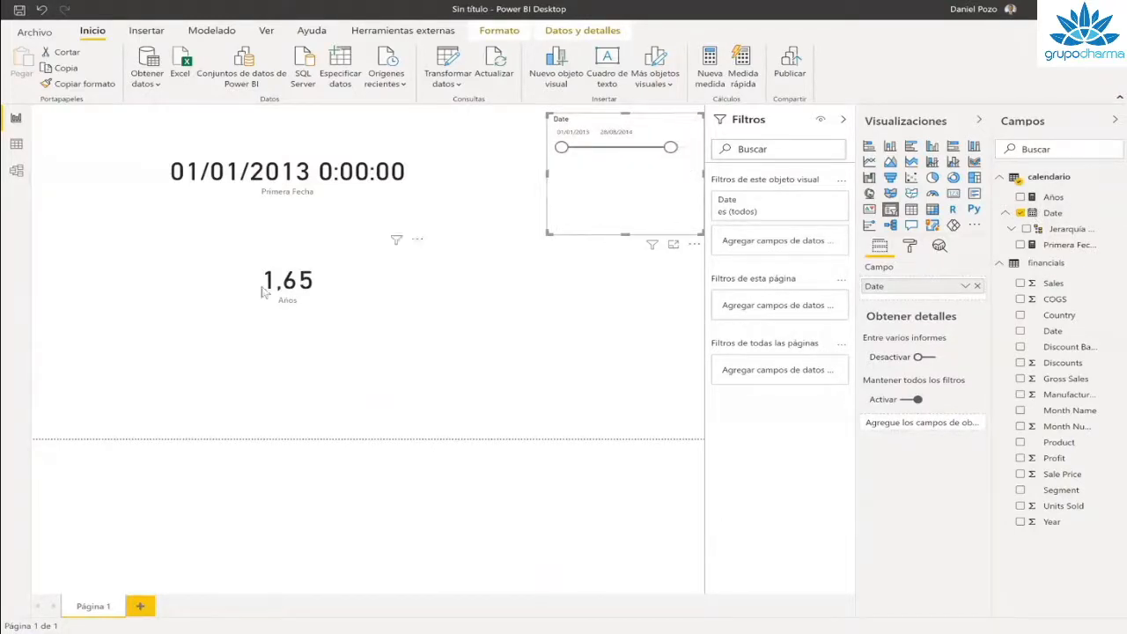
pyautogui.moveTo(670, 147); pyautogui.dragTo(694, 148)
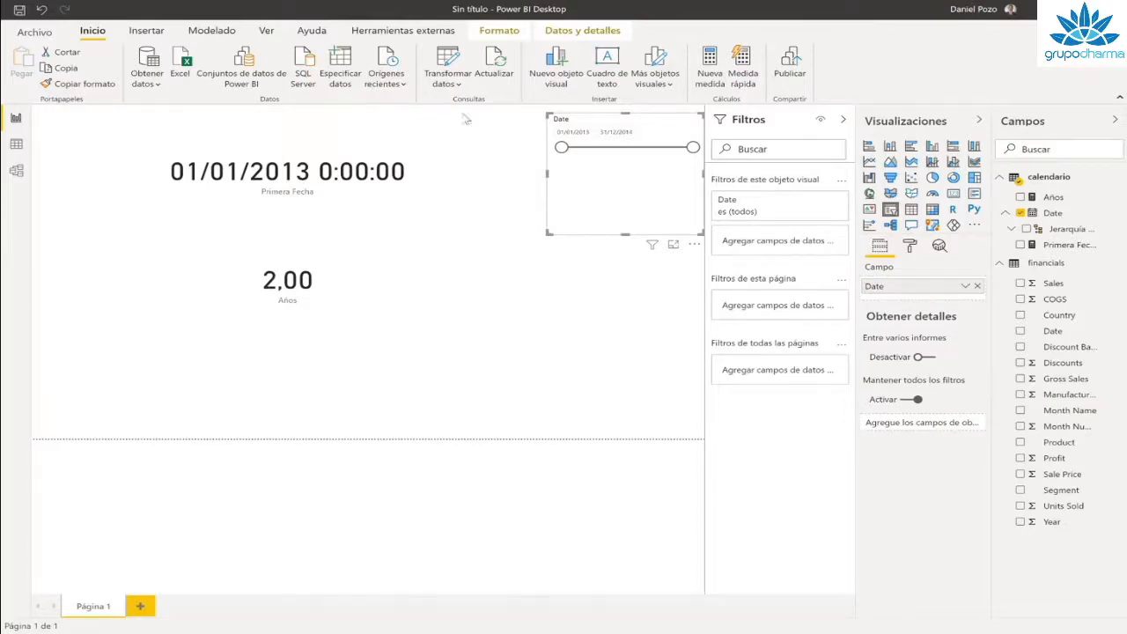
# Step: Delete the Primera Fecha card and insert an empty text box at the top centre of the report page
pyautogui.click(315, 158)
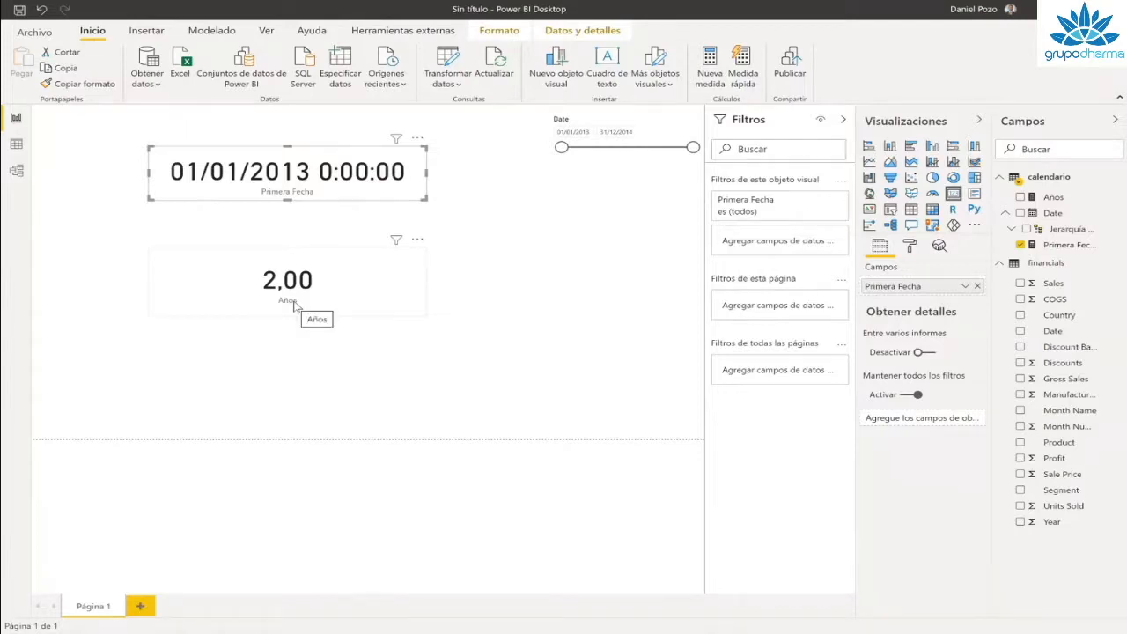
pyautogui.press('Delete')
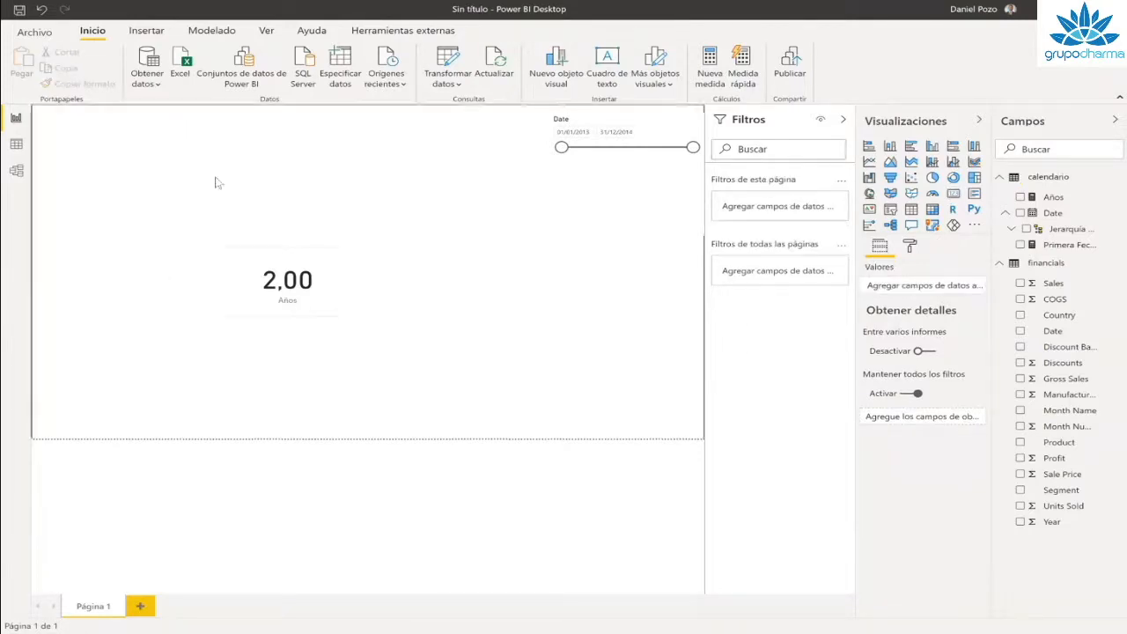
pyautogui.click(146, 32)
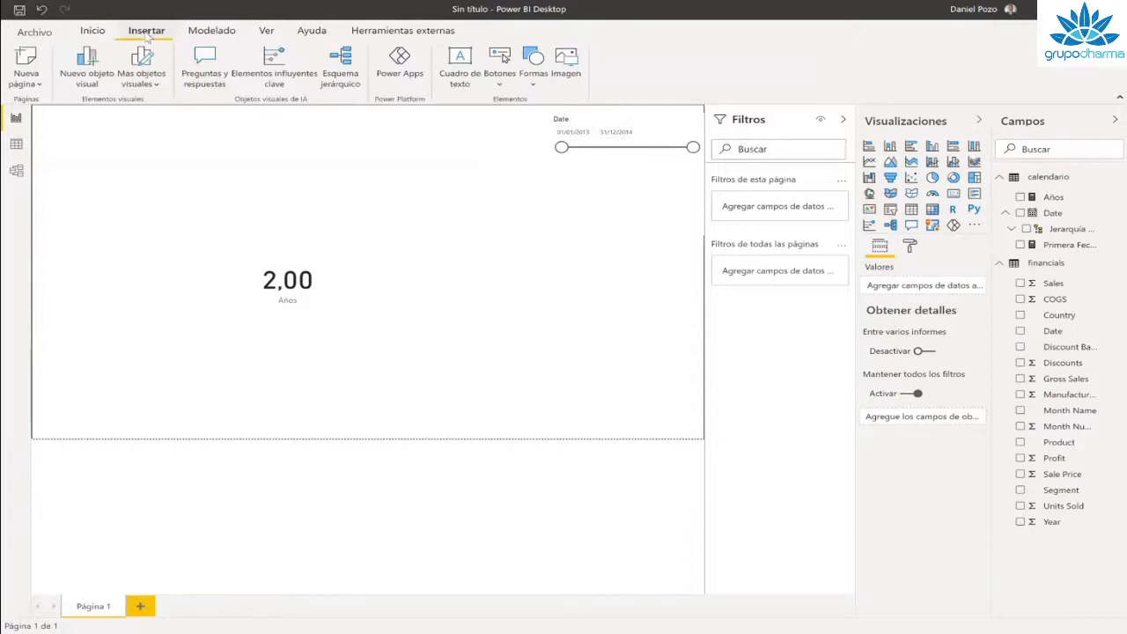
pyautogui.click(460, 68)
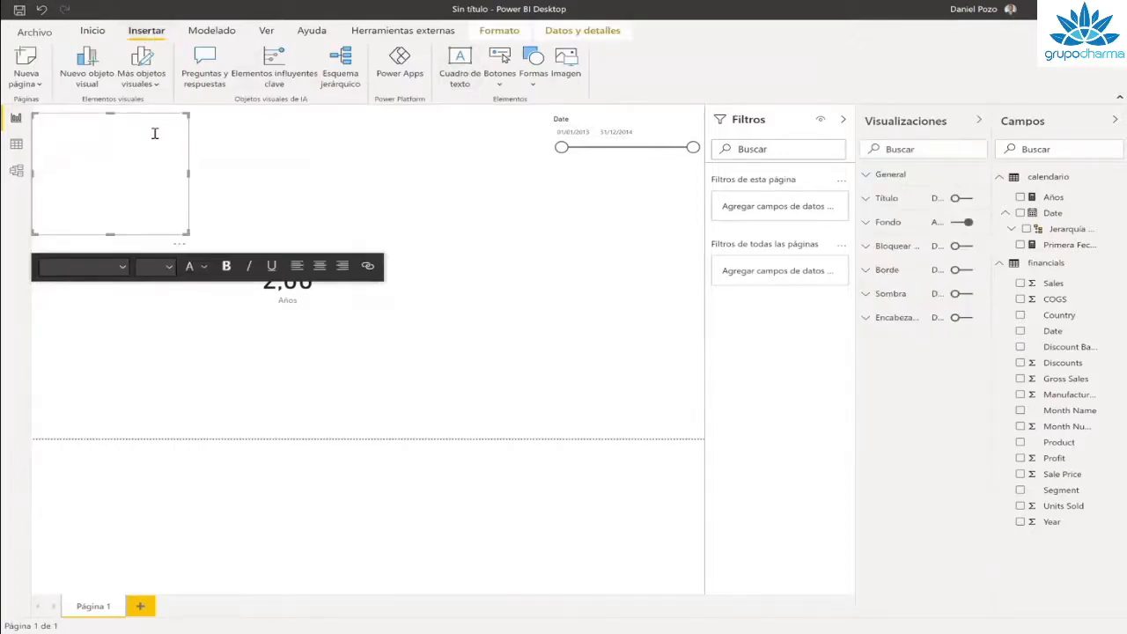
pyautogui.moveTo(132, 117); pyautogui.dragTo(380, 107)
# Step: Set the text box font to Arial at size 44
pyautogui.click(359, 260)
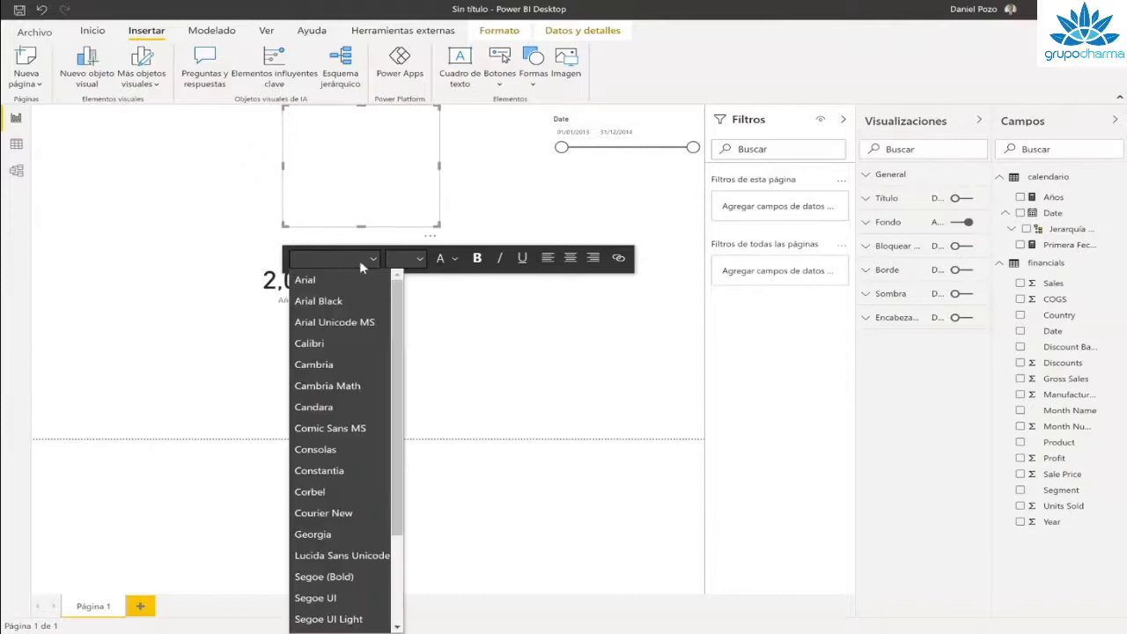
pyautogui.click(304, 280)
pyautogui.click(410, 260)
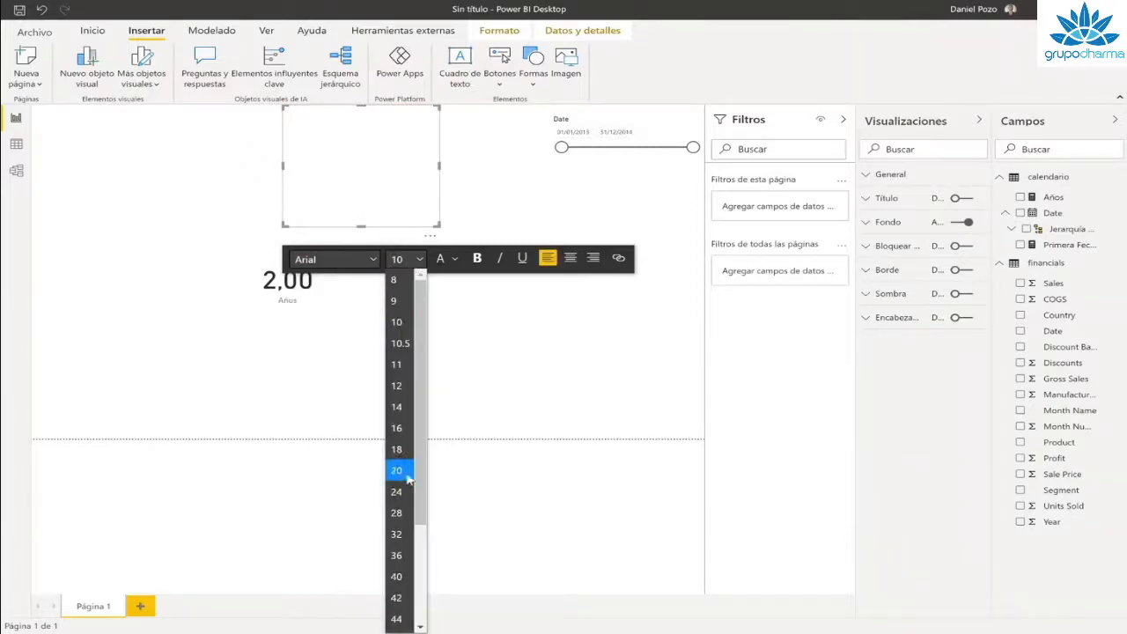
pyautogui.click(398, 621)
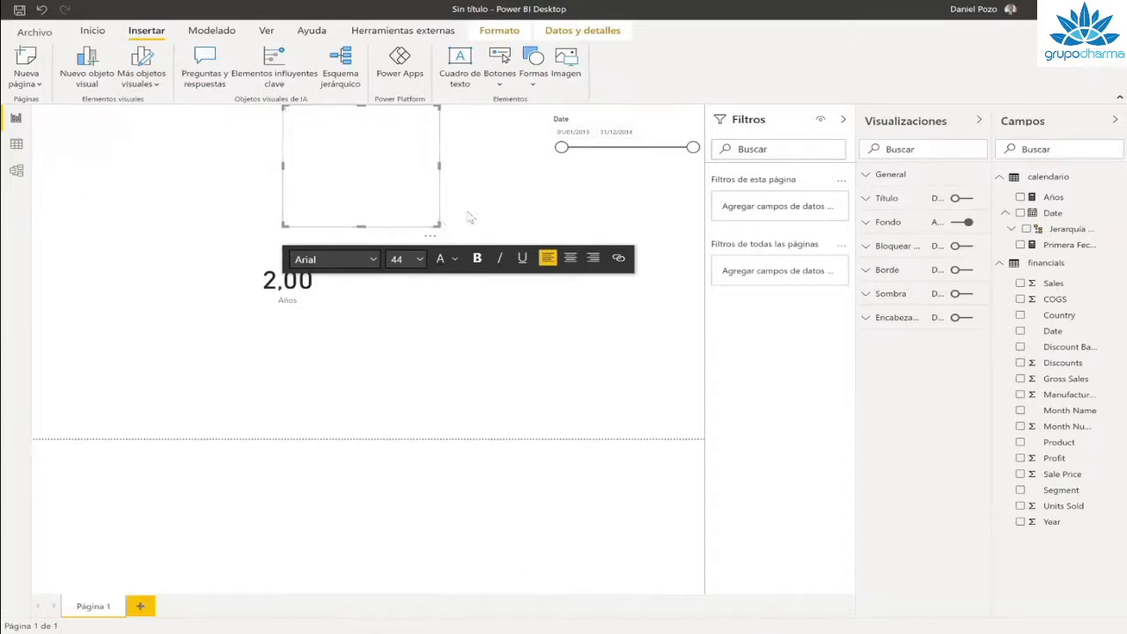
# Step: Widen the text box and enter the title "Dashboard de Ventas" in it
pyautogui.click(376, 137)
pyautogui.write('D')
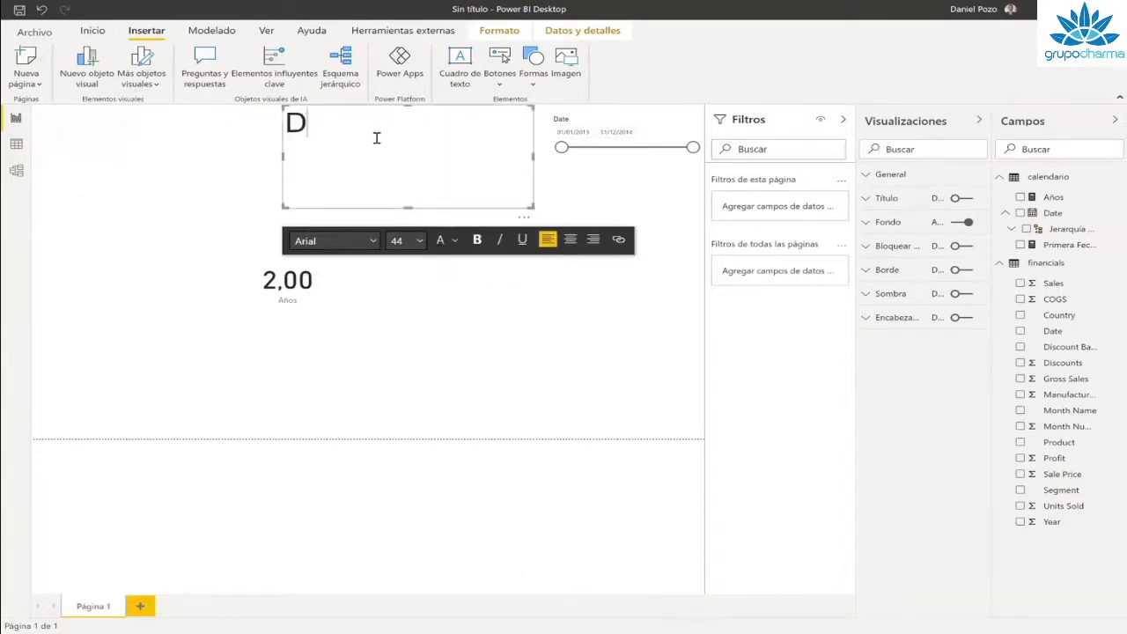
pyautogui.write('ashboard de ')
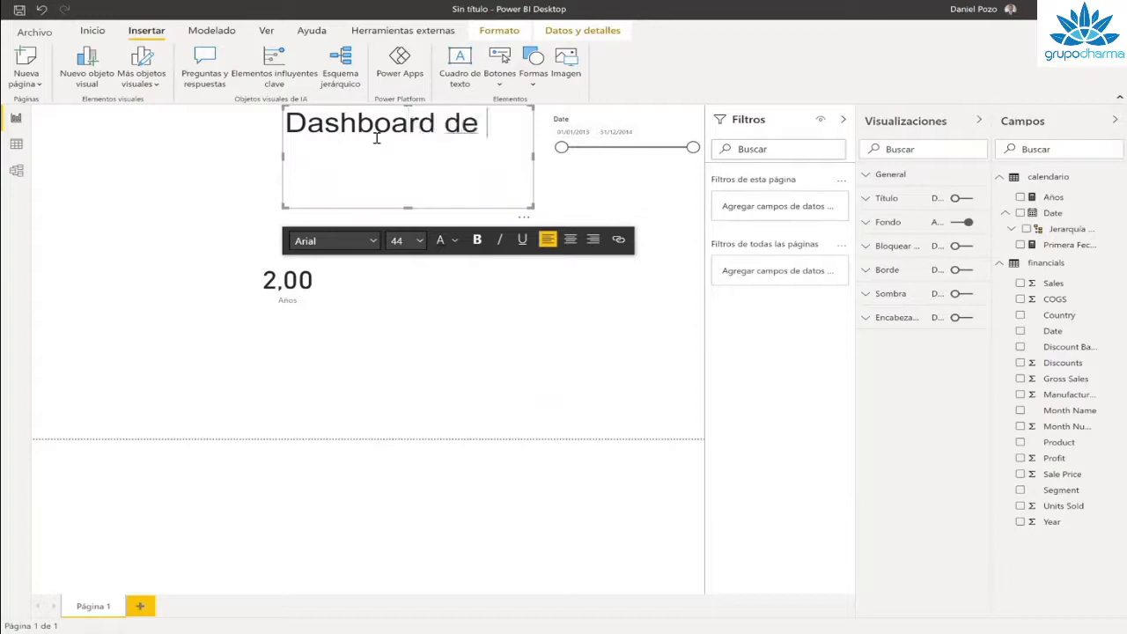
pyautogui.write('Ventas')
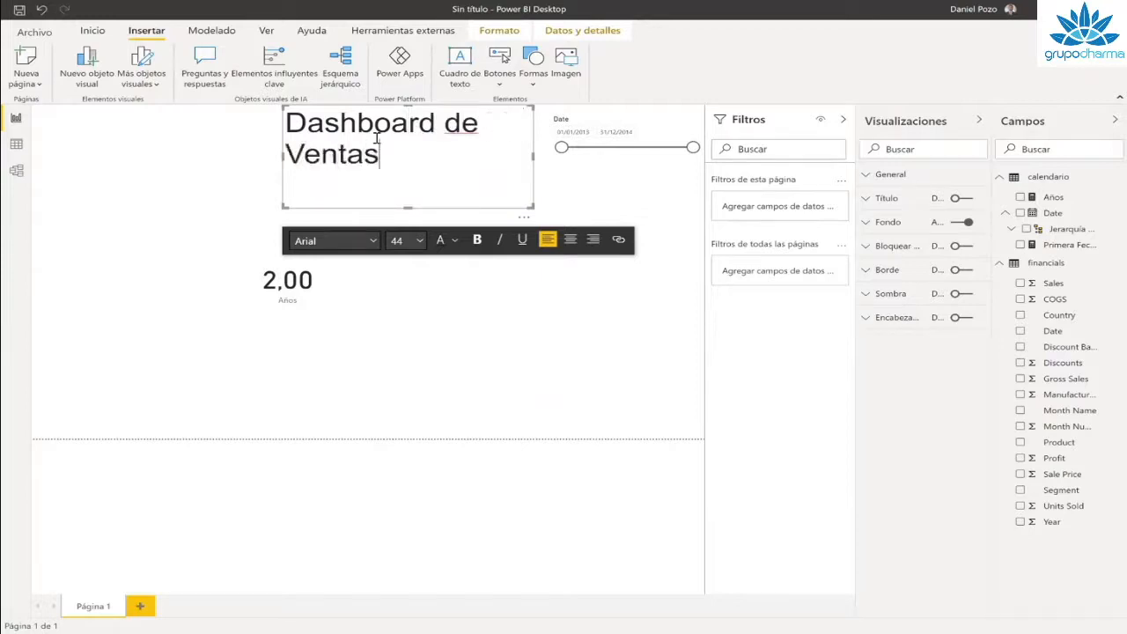
# Step: Resize the title text box so "Dashboard de Ventas" fits on one line, and delete the Date slicer beside it
pyautogui.moveTo(283, 157); pyautogui.dragTo(220, 163)
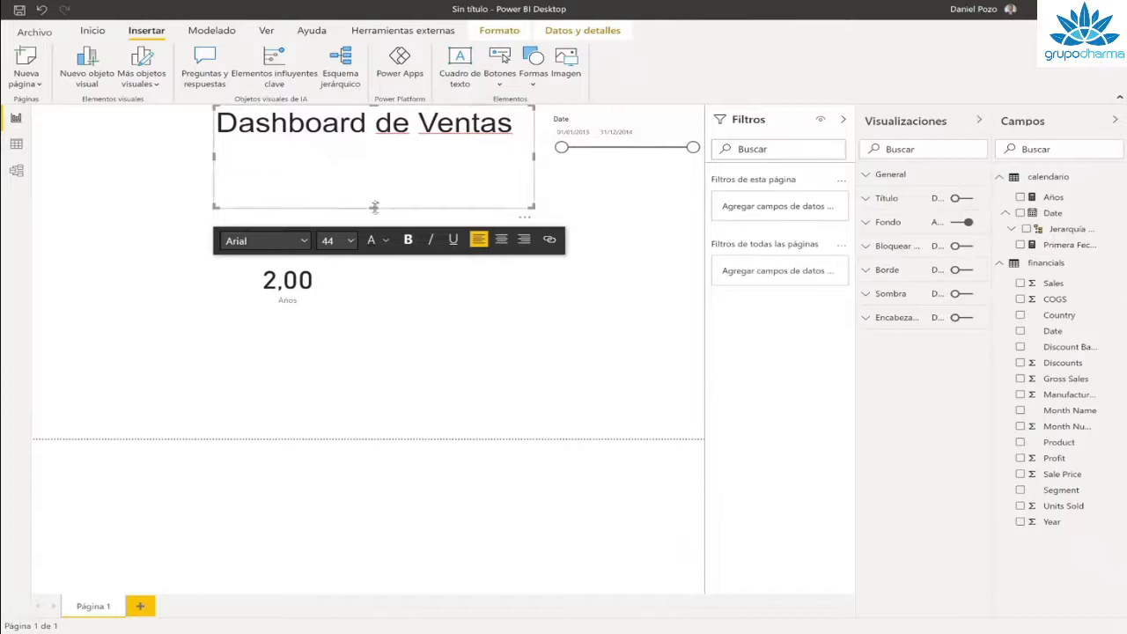
pyautogui.moveTo(374, 207); pyautogui.dragTo(380, 148)
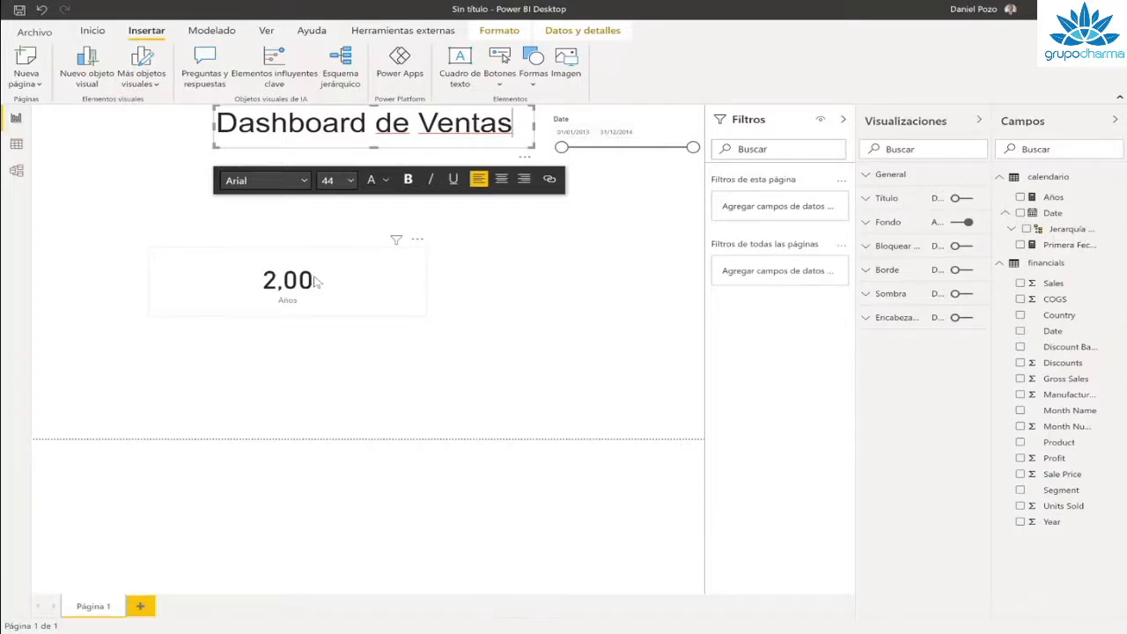
pyautogui.click(655, 125)
pyautogui.press('Delete')
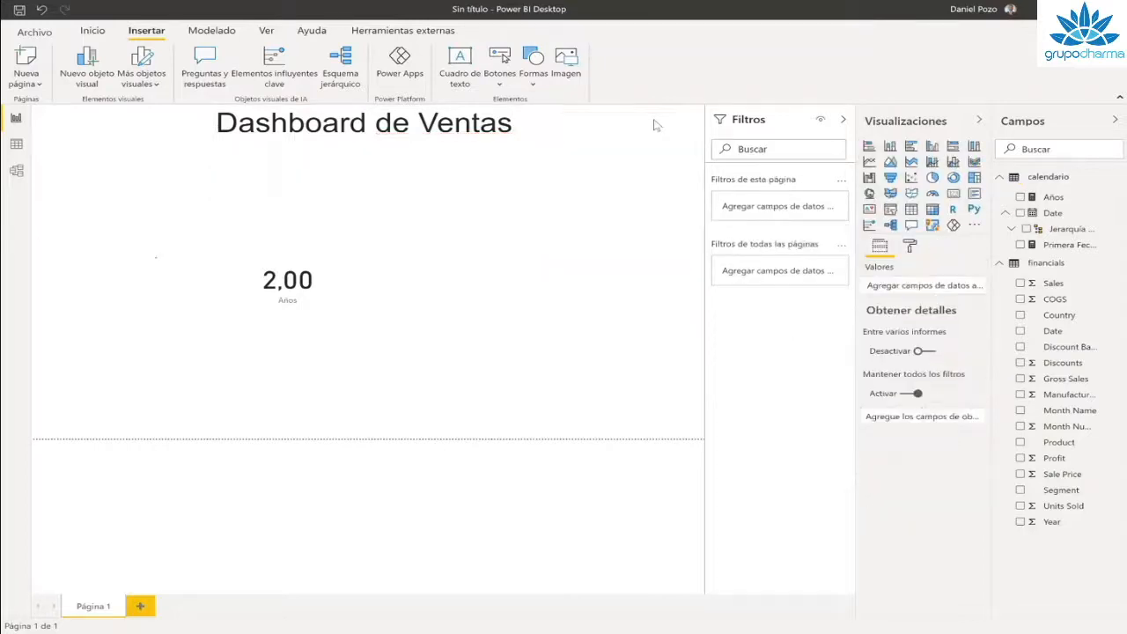
# Step: Place an empty slicer in the report page's upper-left corner and move the Años card below the title
pyautogui.click(294, 299)
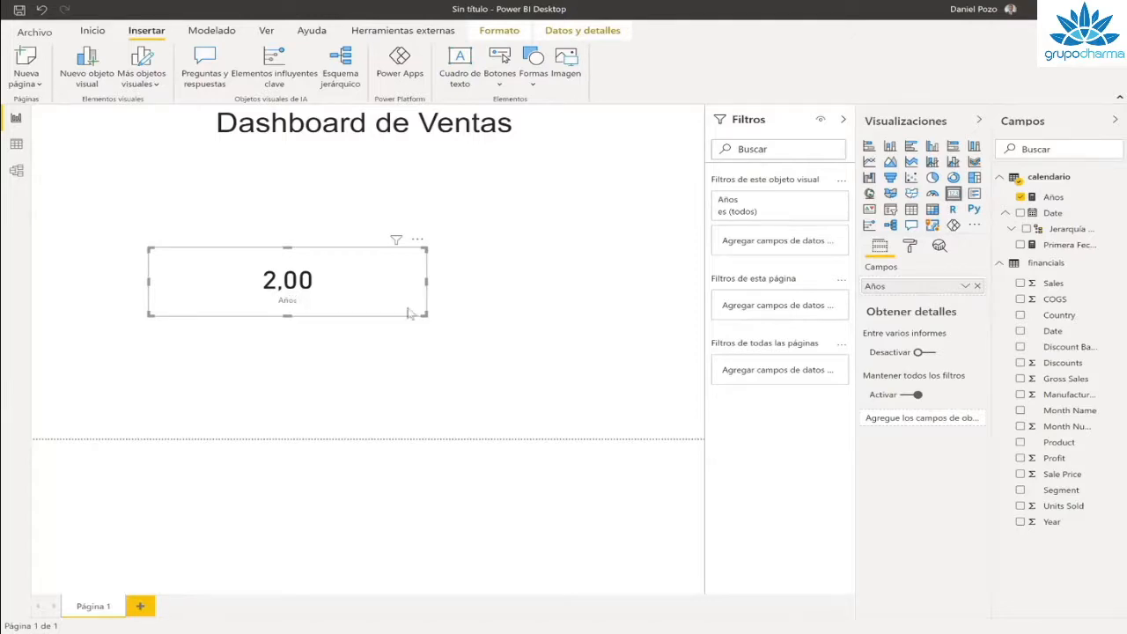
pyautogui.click(654, 185)
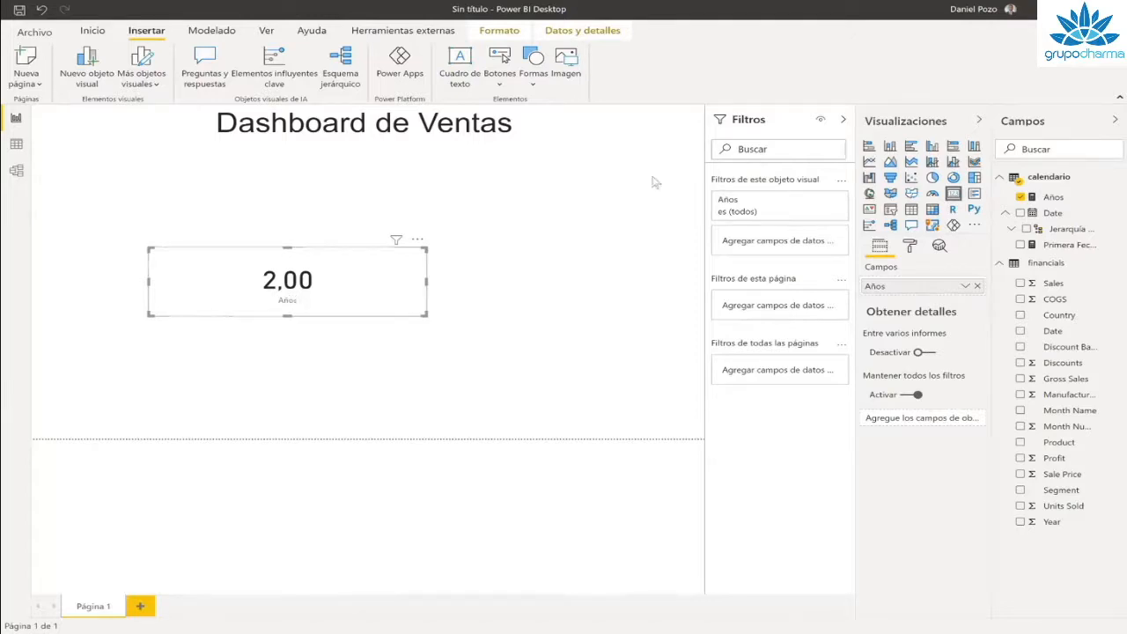
pyautogui.click(890, 209)
pyautogui.moveTo(138, 293); pyautogui.dragTo(60, 110)
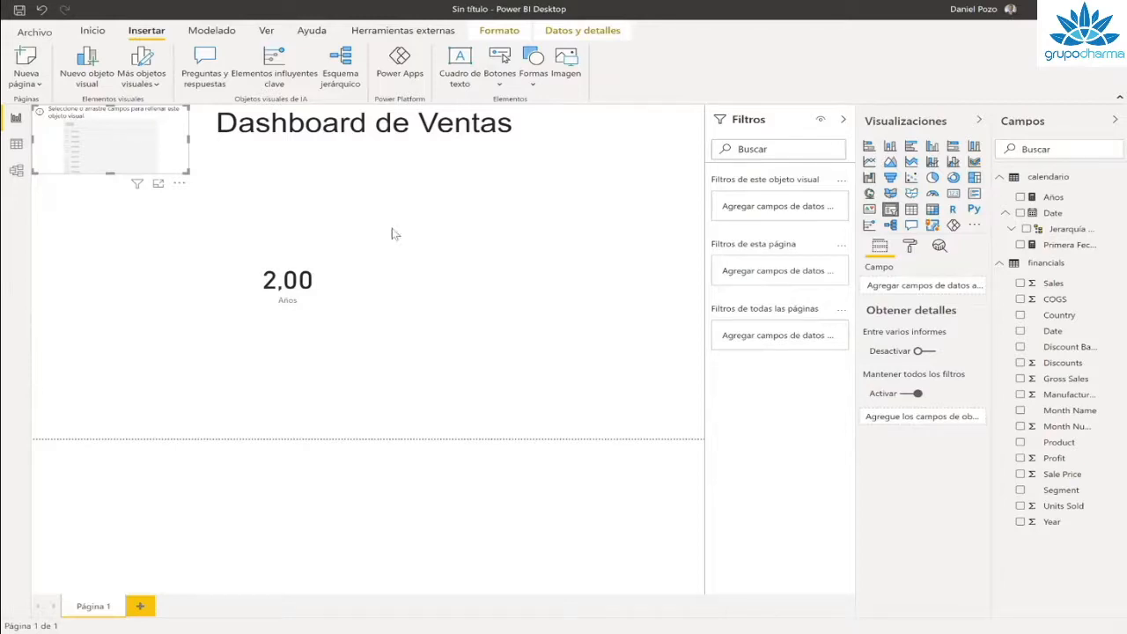
pyautogui.click(284, 266)
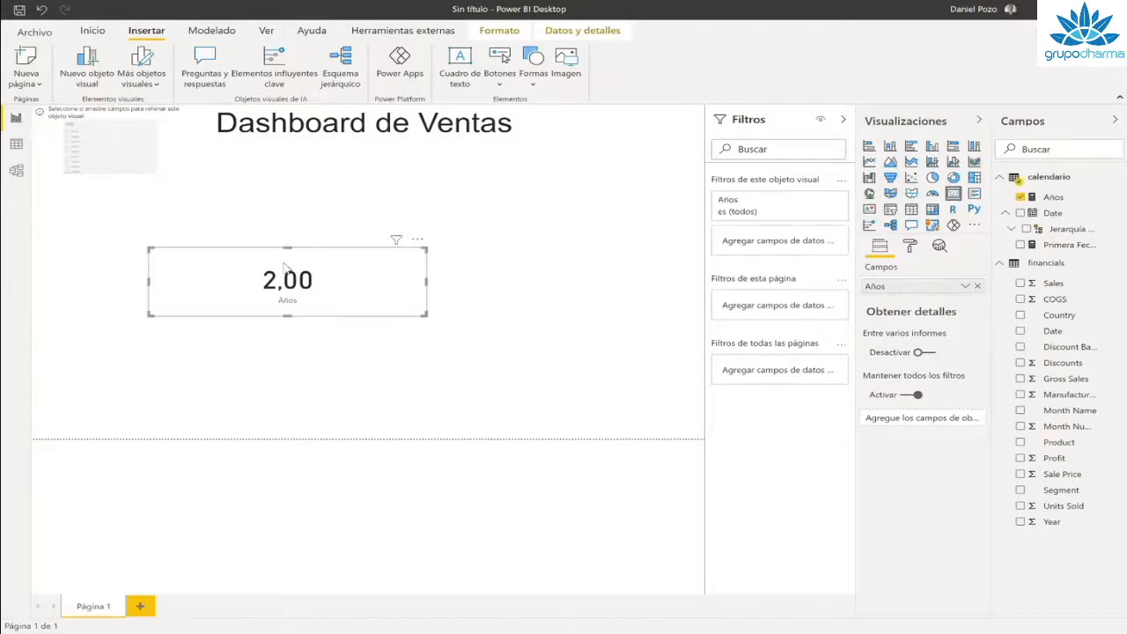
pyautogui.moveTo(283, 266); pyautogui.dragTo(373, 277)
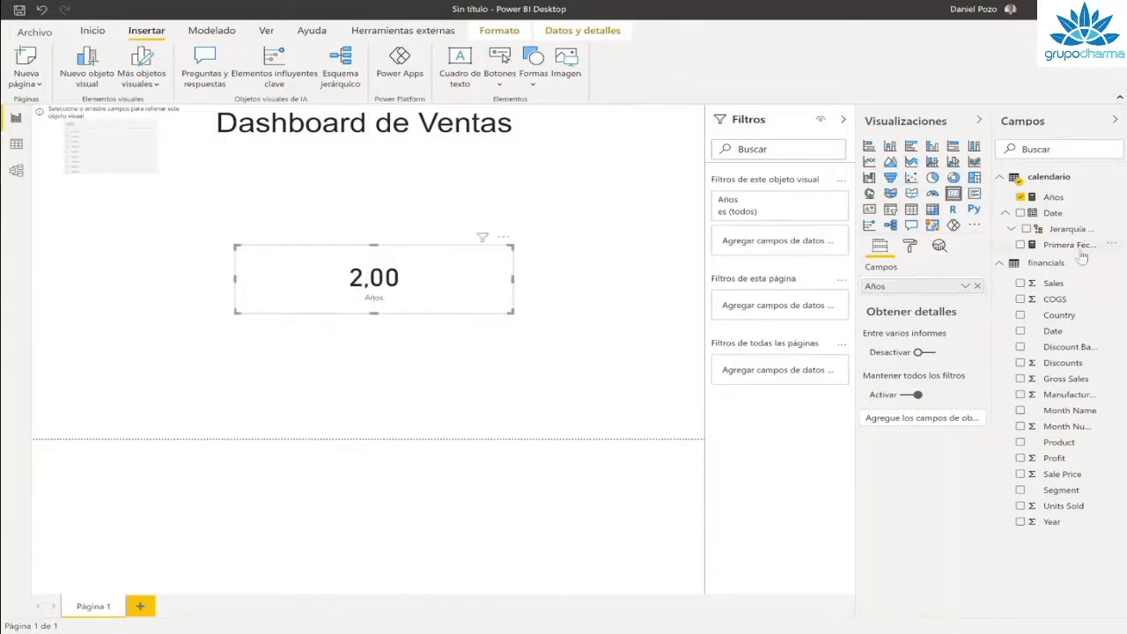
# Step: Round the Años measure up to whole years: ROUNDUP(YEARFRAC([Primera Fecha],LASTDATE(calendario[Date]),1),0)
pyautogui.click(1053, 197)
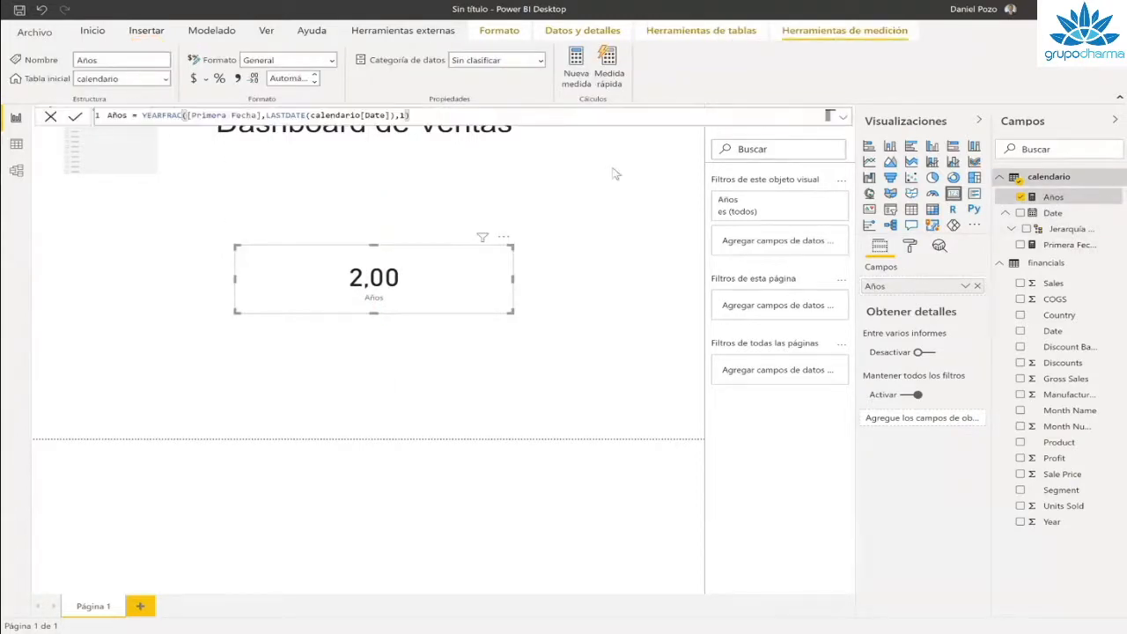
pyautogui.click(142, 116)
pyautogui.write('ro')
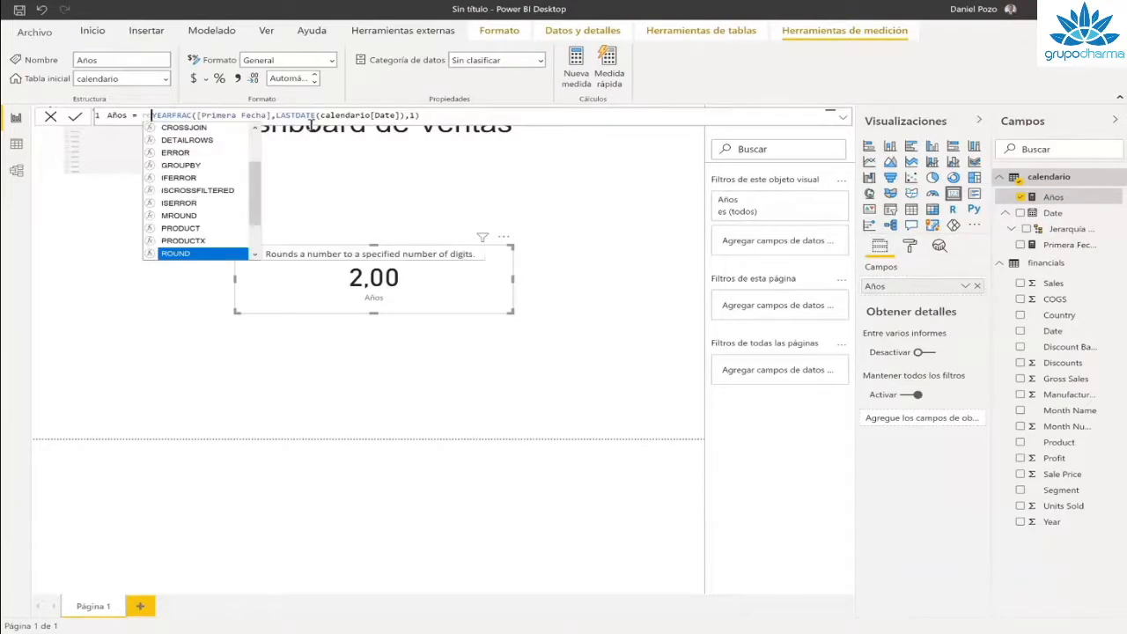
pyautogui.write('und')
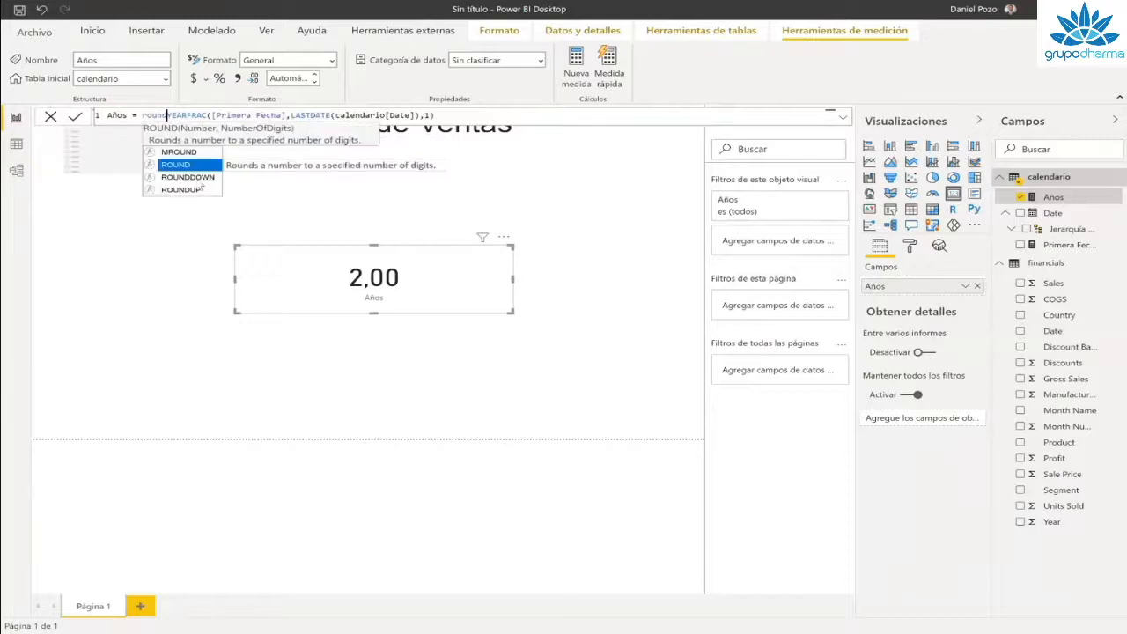
pyautogui.click(198, 189)
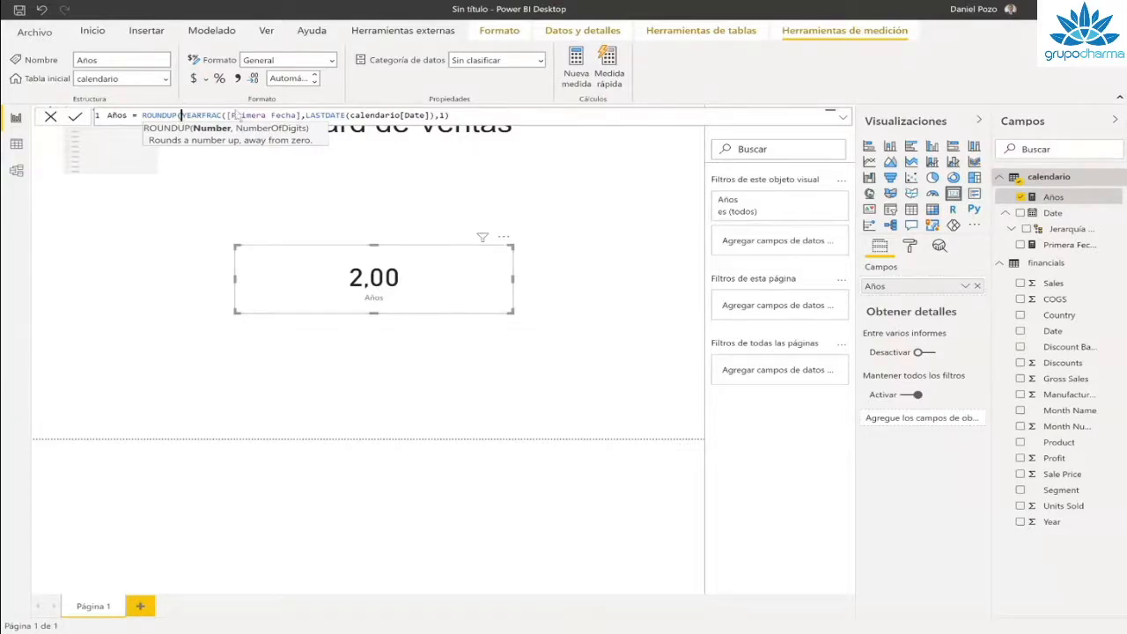
pyautogui.click(463, 117)
pyautogui.write(',')
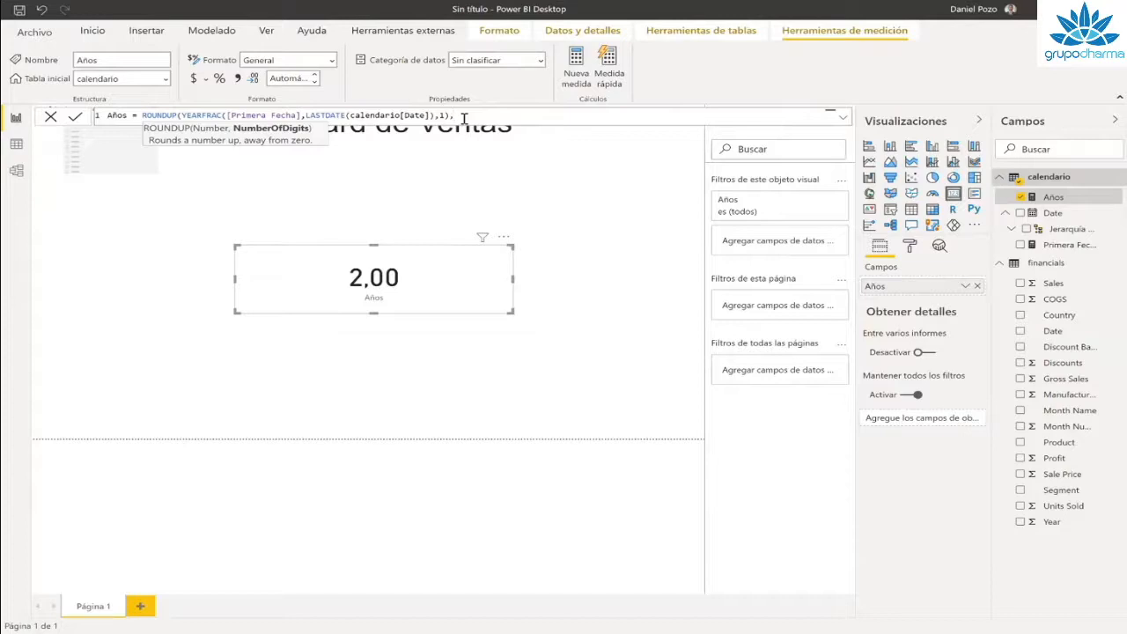
pyautogui.write('0')
pyautogui.click(76, 119)
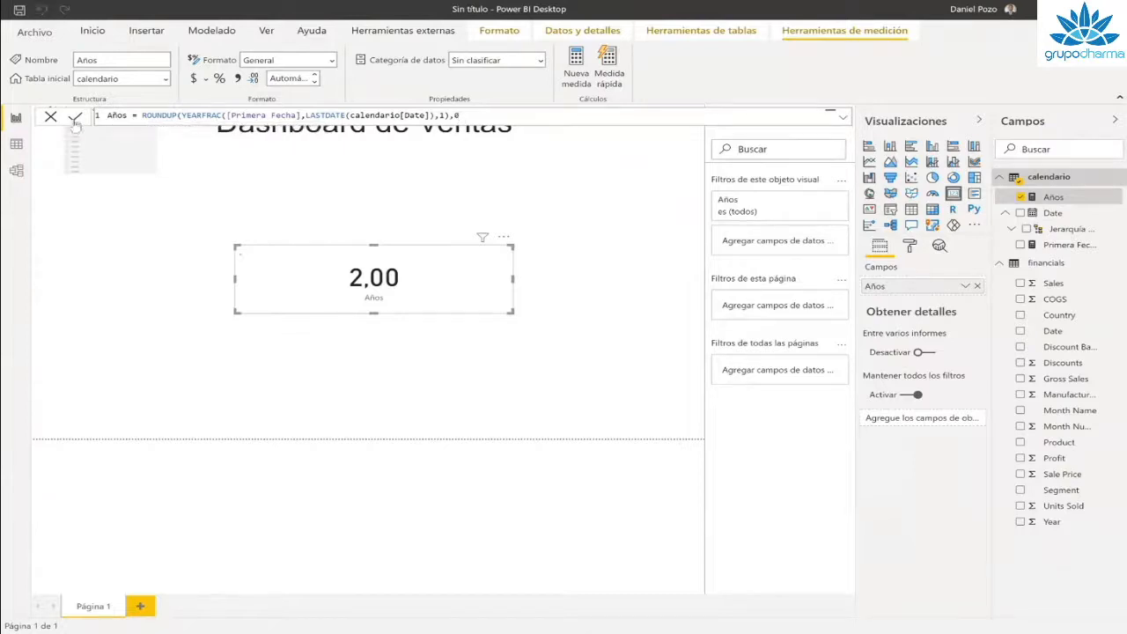
pyautogui.write(')')
# Step: Assign the calendario Date field to the empty slicer in the page's upper-left corner
pyautogui.click(139, 168)
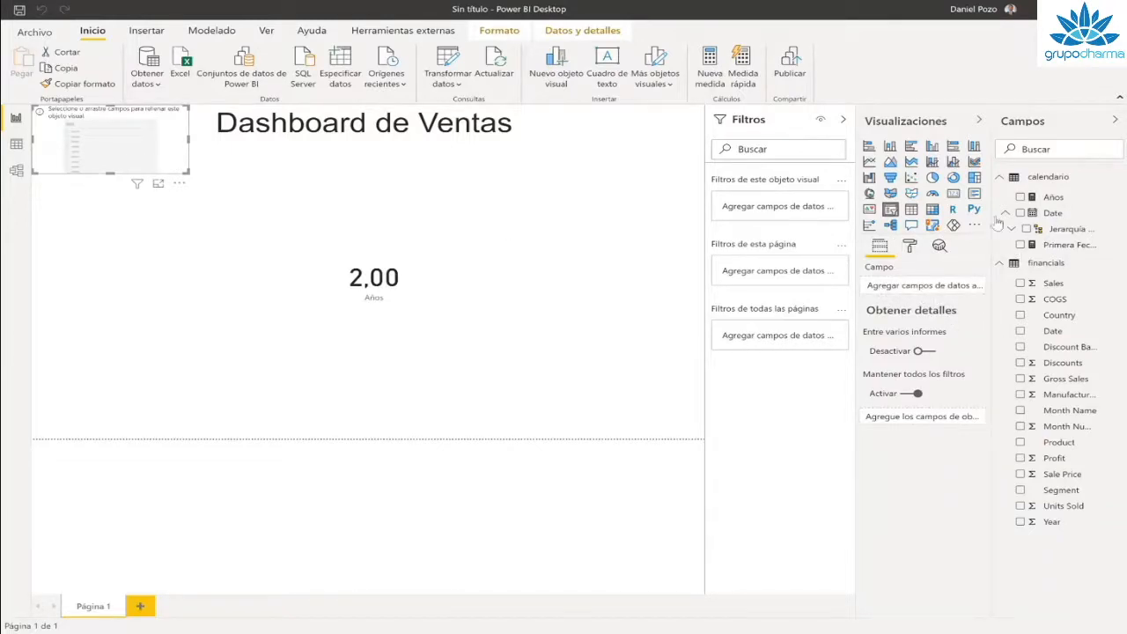
pyautogui.moveTo(1069, 214); pyautogui.dragTo(944, 286)
pyautogui.moveTo(178, 139); pyautogui.dragTo(203, 157)
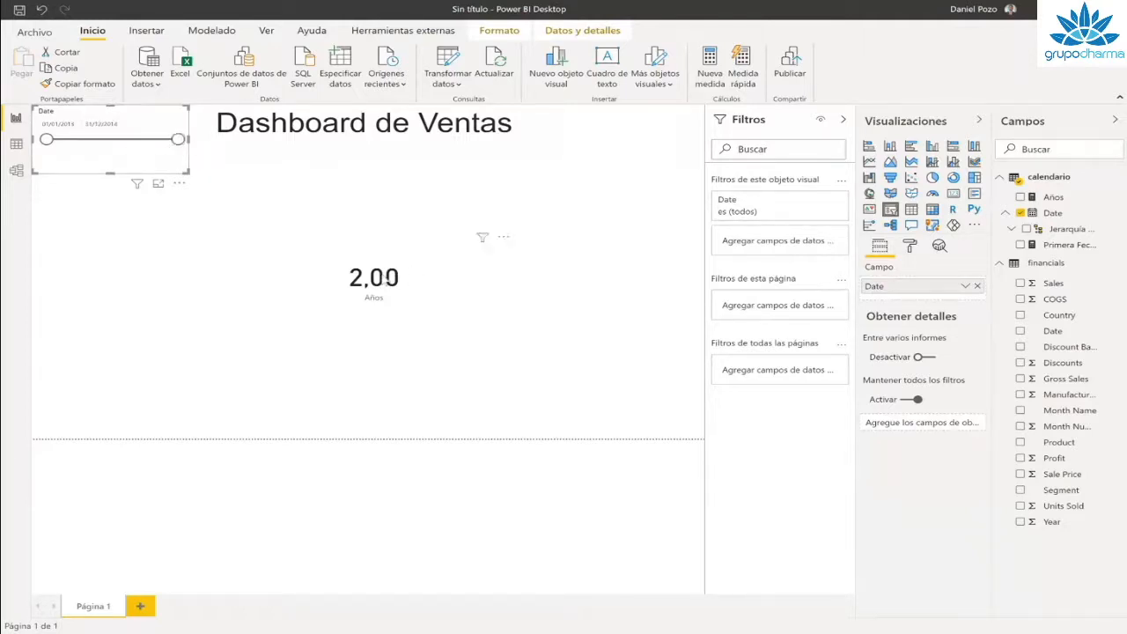
# Step: Delete the Años card from the report page
pyautogui.click(386, 281)
pyautogui.moveTo(510, 312); pyautogui.dragTo(400, 299)
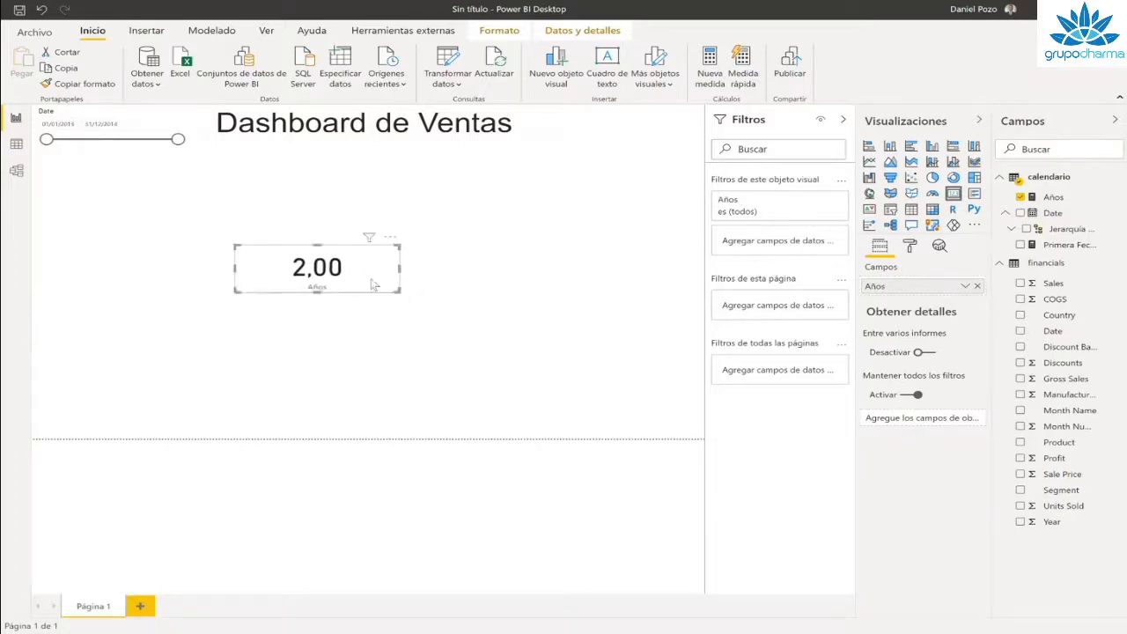
pyautogui.press('Delete')
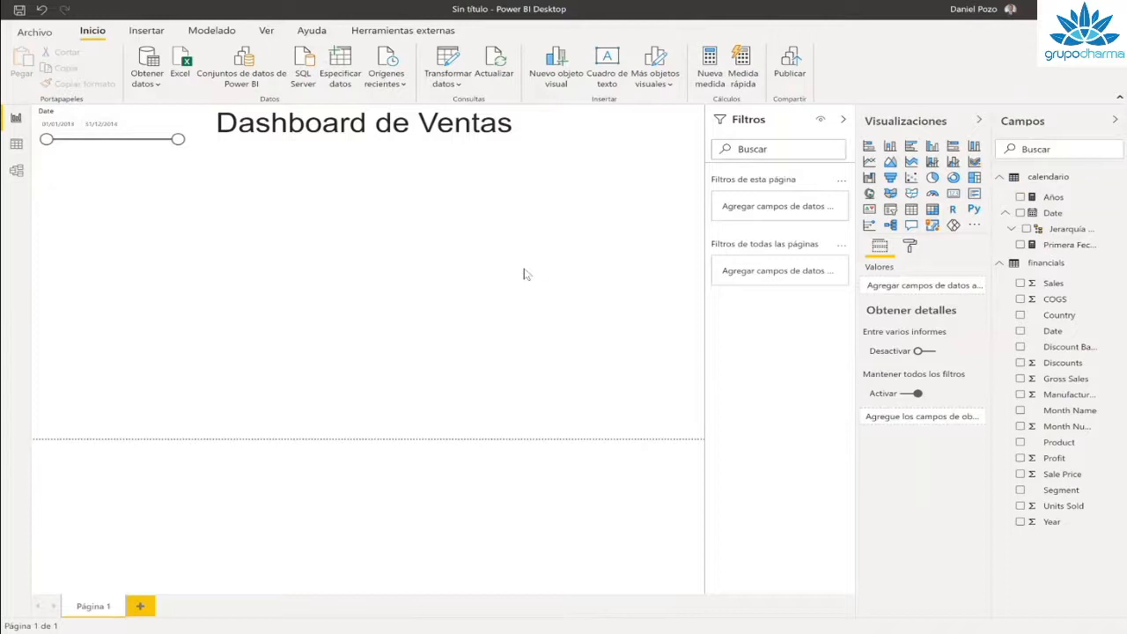
# Step: Create a new measure in the calendario table and name it "Título Variable"
pyautogui.click(1116, 247)
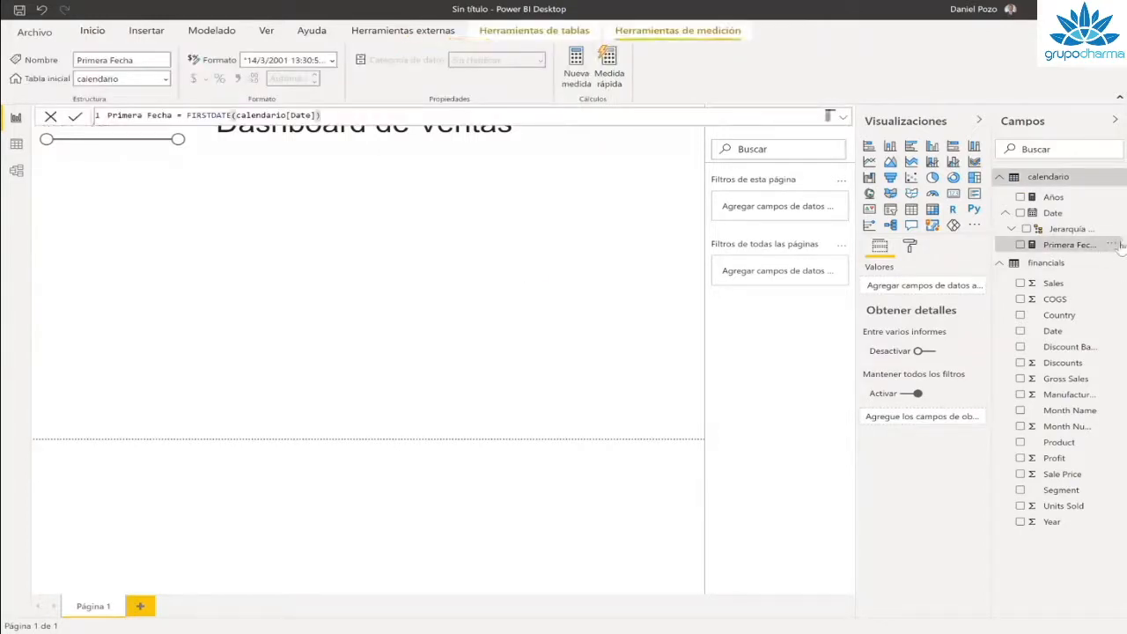
pyautogui.click(1112, 245)
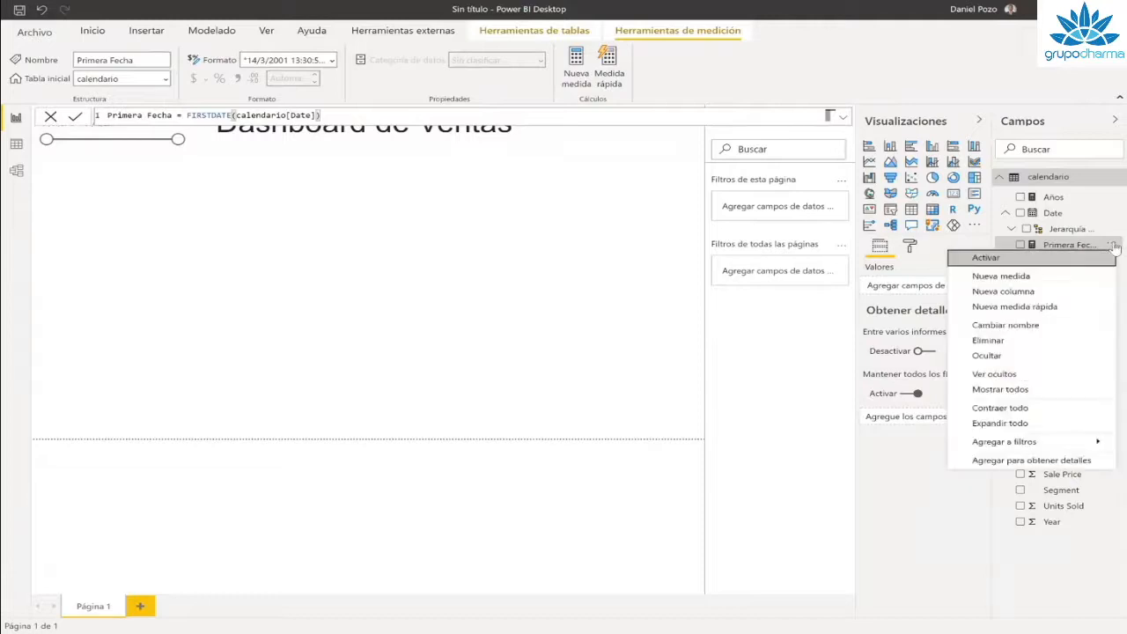
pyautogui.click(1001, 276)
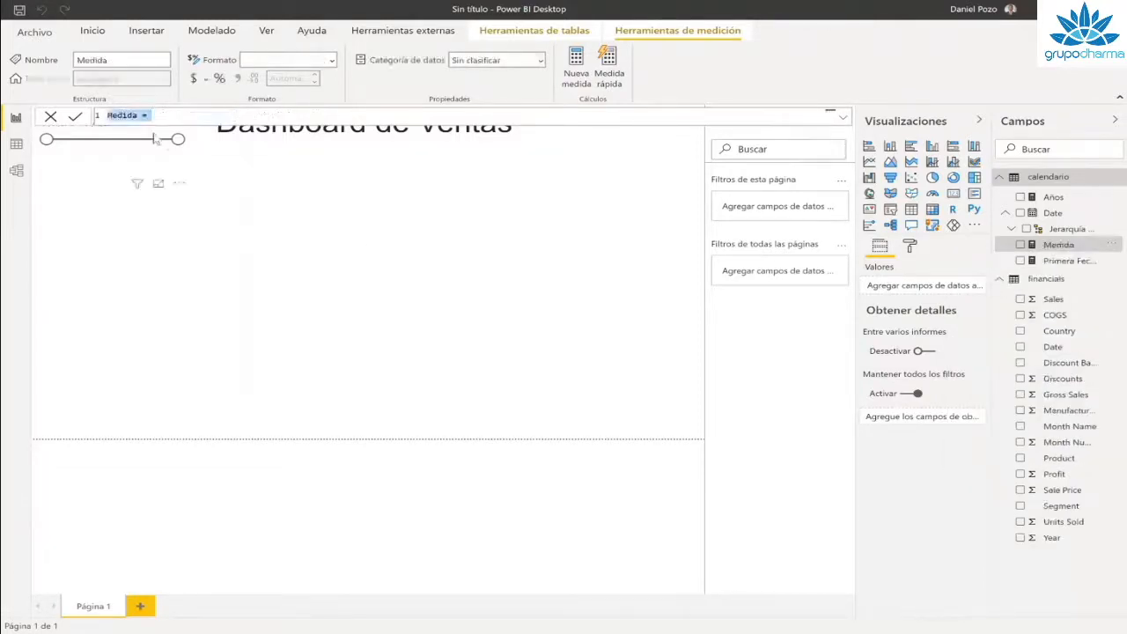
pyautogui.click(343, 113)
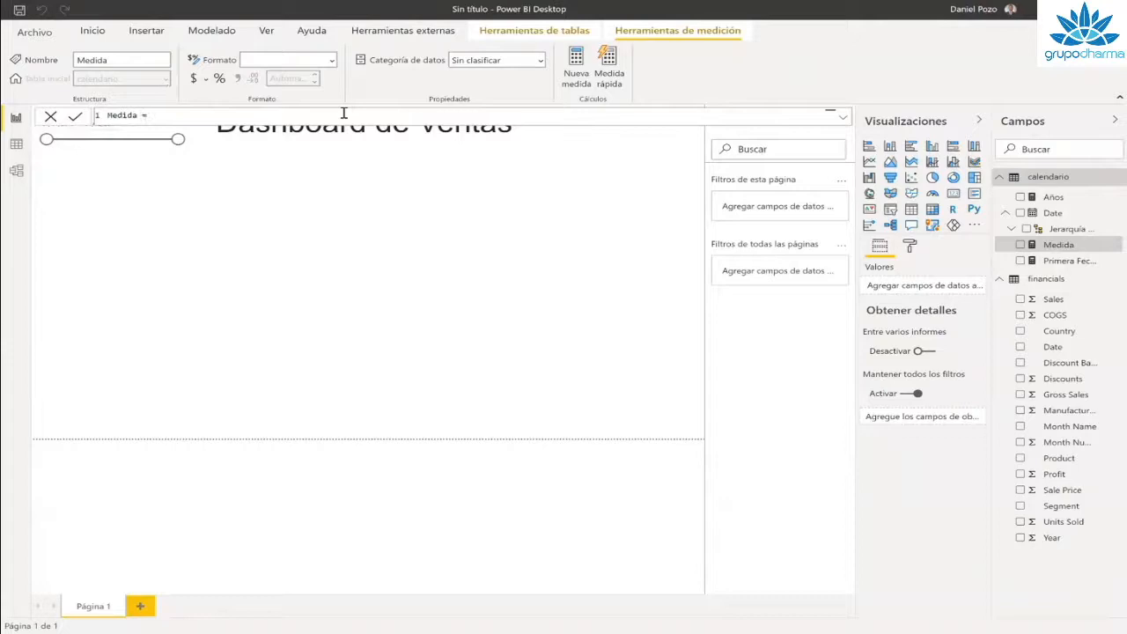
pyautogui.press('Left')
pyautogui.press('Left')
pyautogui.press('BackSpace')
pyautogui.press('BackSpace')
pyautogui.press('BackSpace')
pyautogui.press('BackSpace')
pyautogui.press('BackSpace')
pyautogui.press('BackSpace')
pyautogui.write('Título Variable')
# Step: Start the measure's formula with an IF that tests [Años]=1 and returns "del último año" when true
pyautogui.click(234, 117)
pyautogui.write('if')
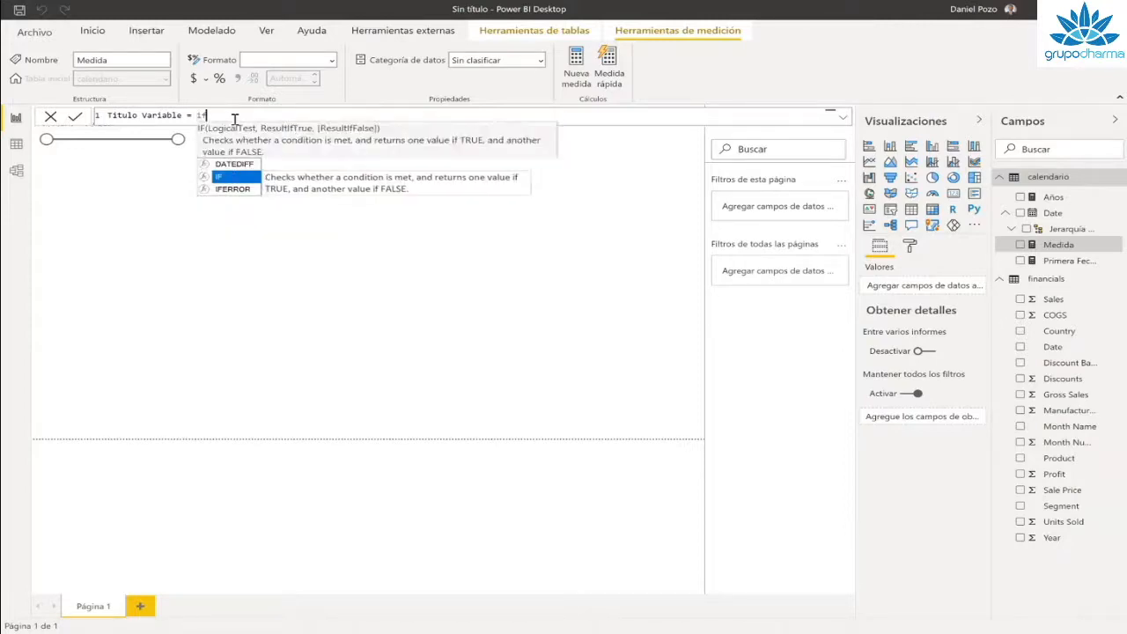
pyautogui.click(234, 179)
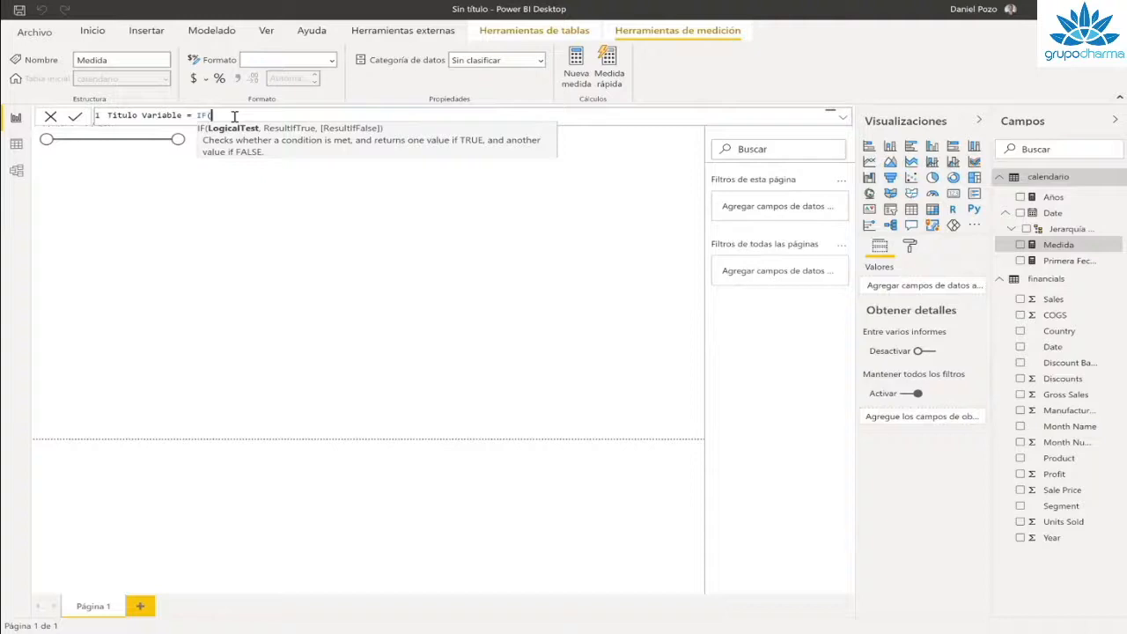
pyautogui.write('=')
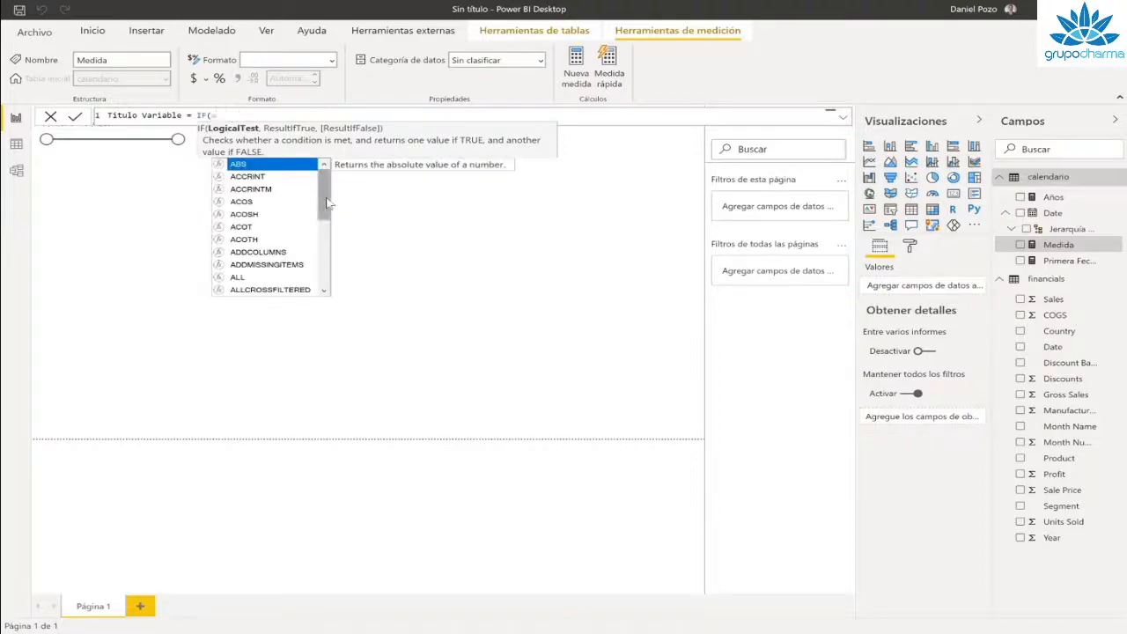
pyautogui.moveTo(326, 201); pyautogui.dragTo(328, 291)
pyautogui.doubleClick(257, 292)
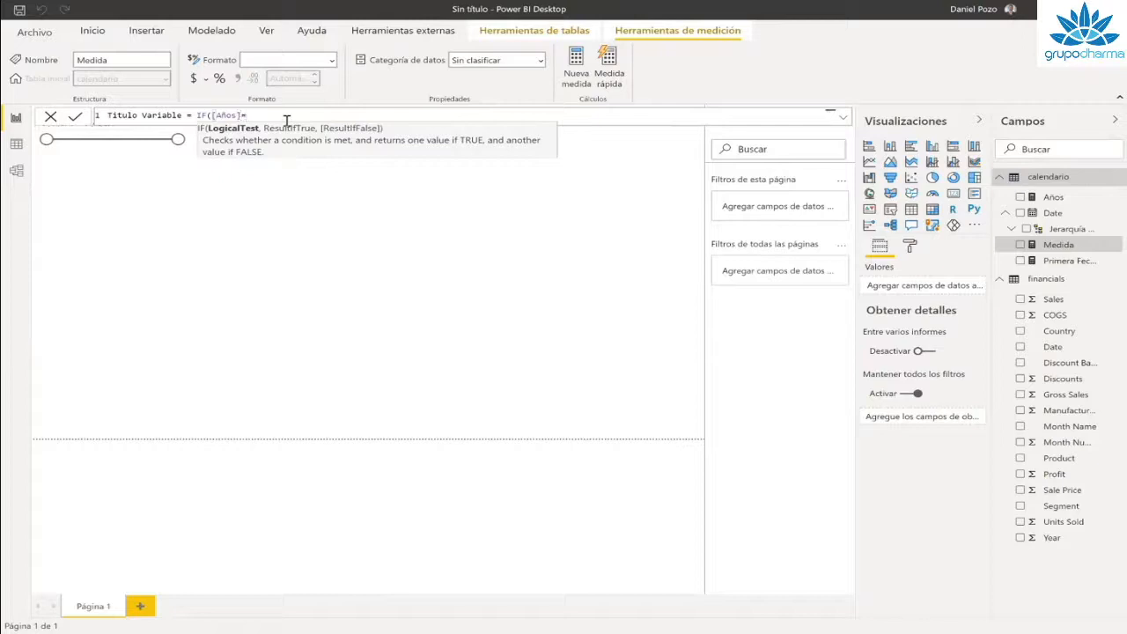
pyautogui.write('=1')
pyautogui.write(',')
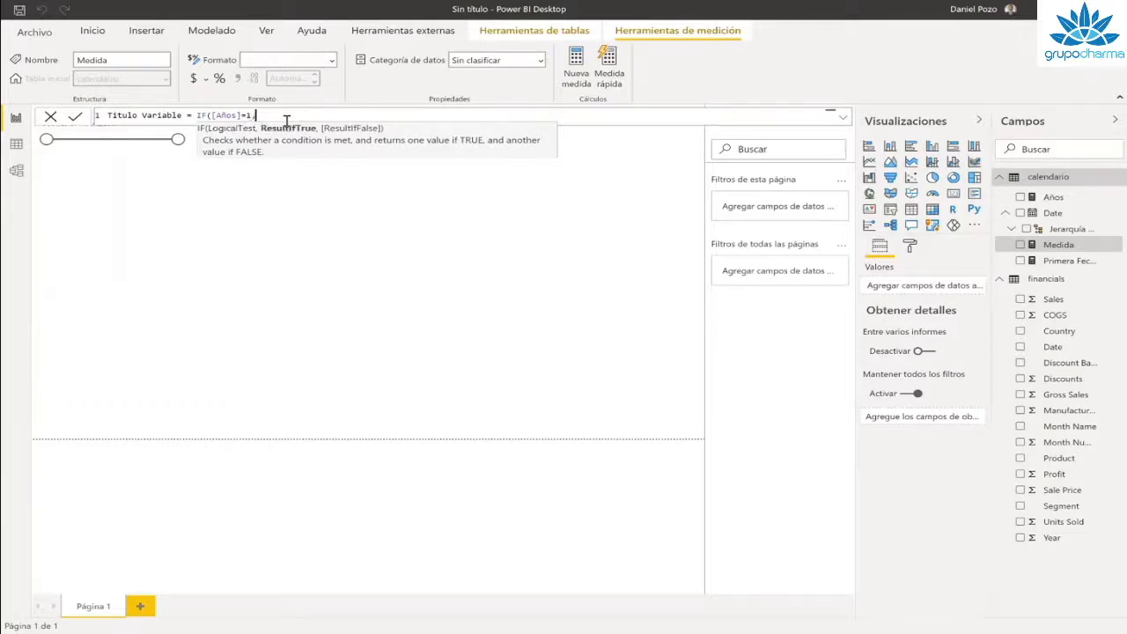
pyautogui.write('""del último año')
# Step: Complete the IF with the false result ("de los "&[Años]&" últimos años") and commit the measure
pyautogui.write(',(')
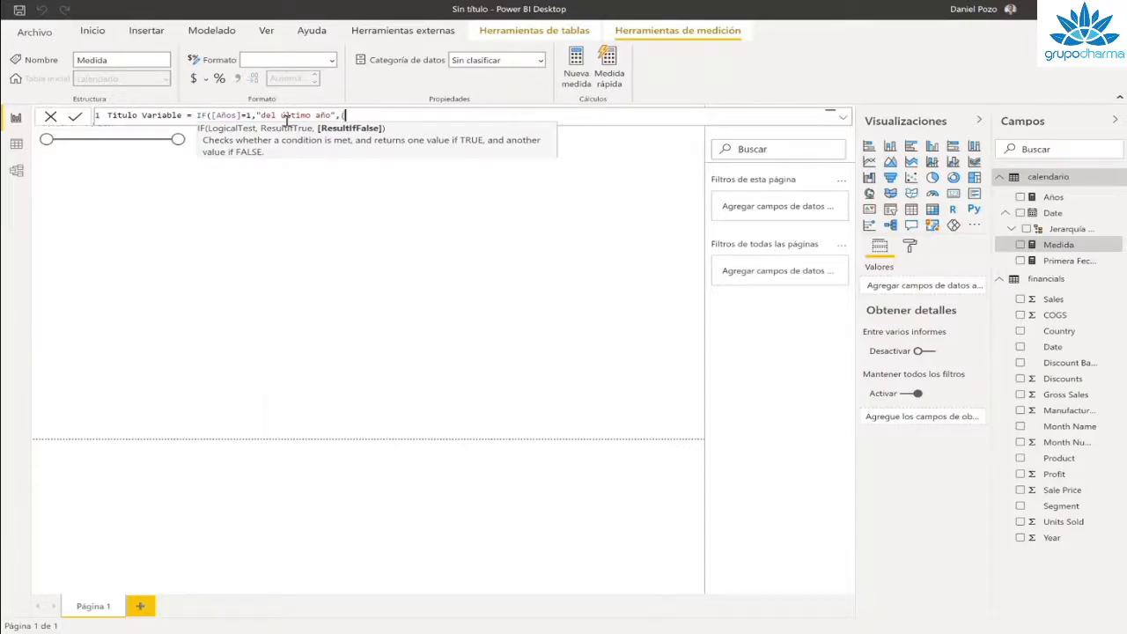
pyautogui.write(')')
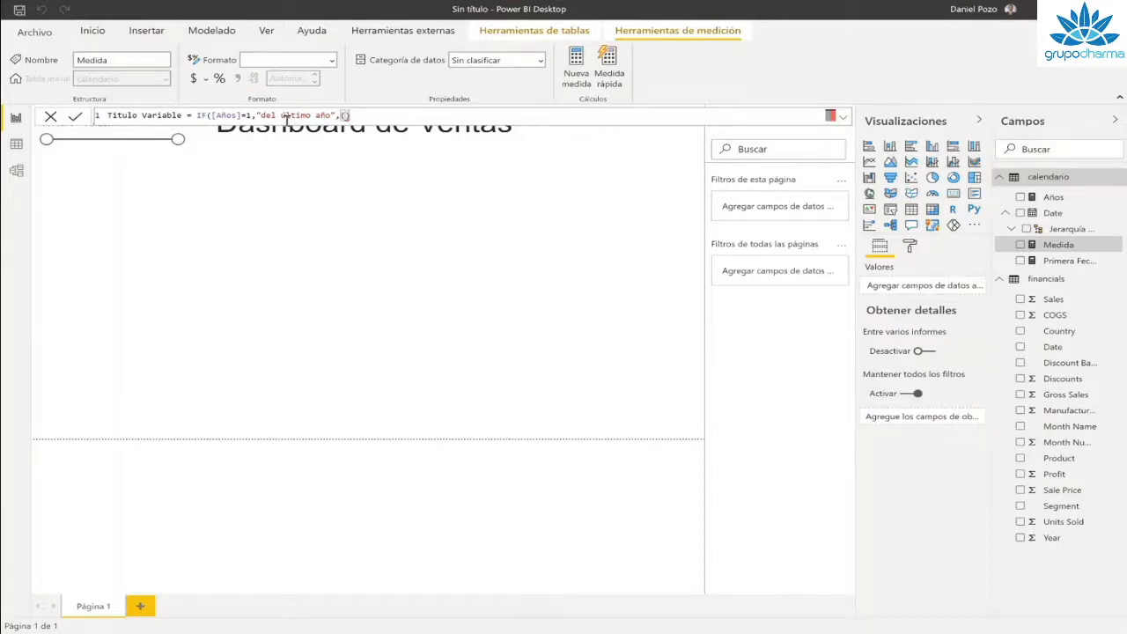
pyautogui.write('"de los')
pyautogui.press('BackSpace')
pyautogui.write('&')
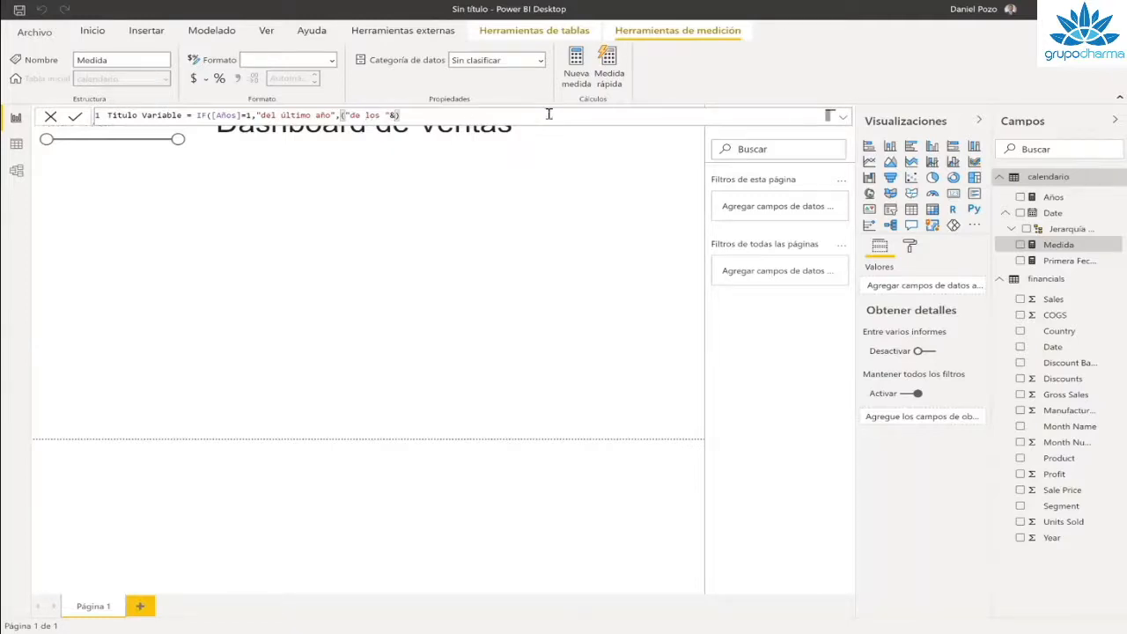
pyautogui.write('[A')
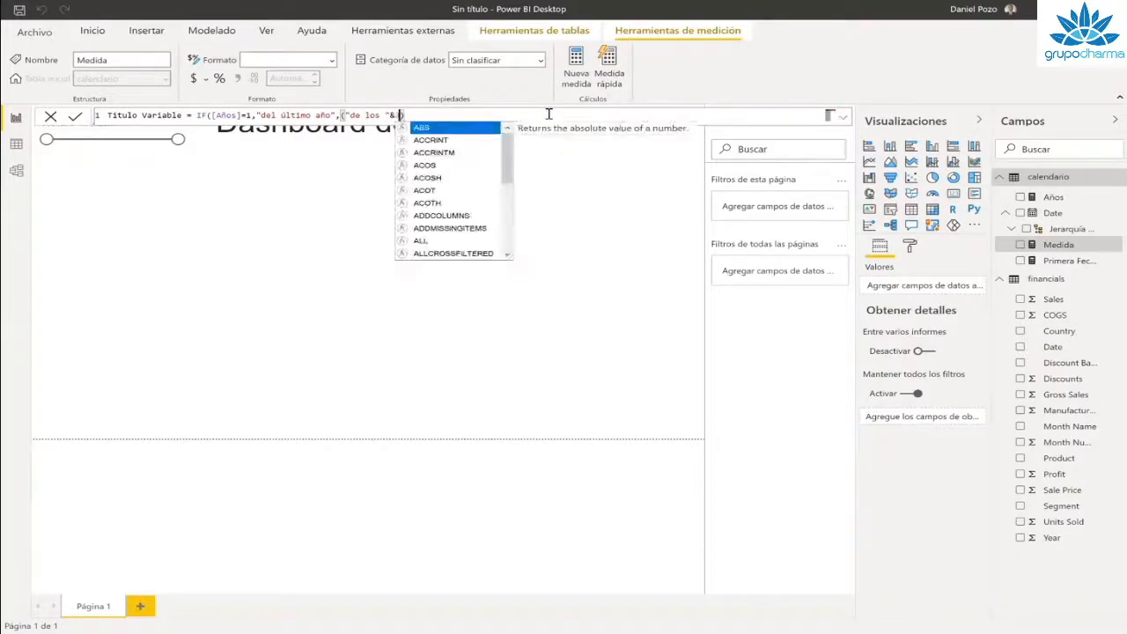
pyautogui.scroll(-4, 454, 194)
pyautogui.doubleClick(426, 254)
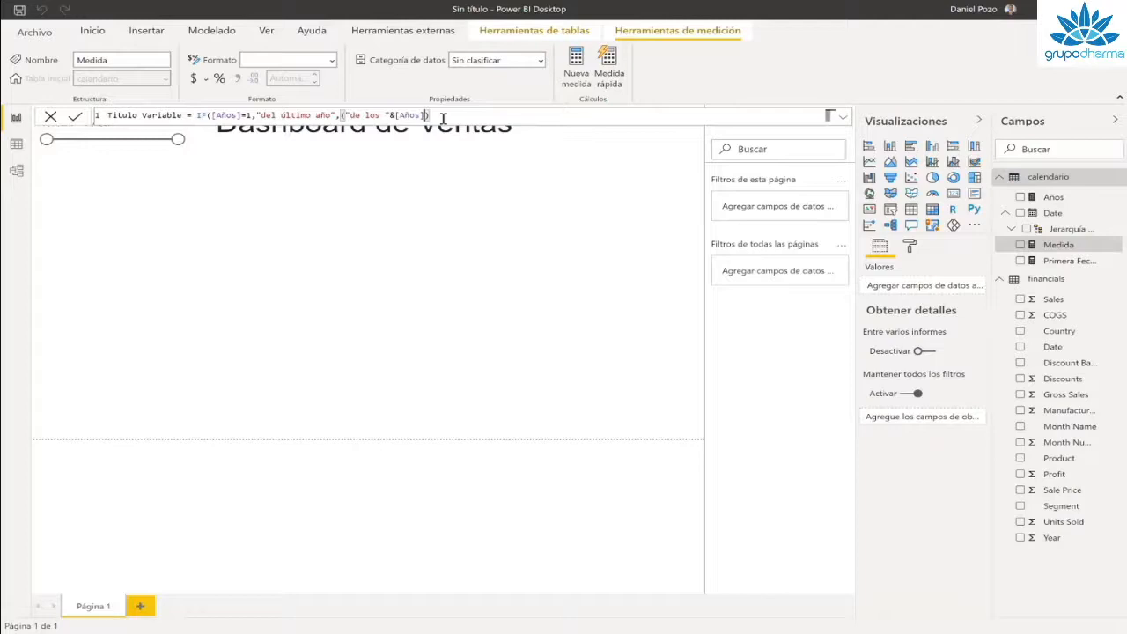
pyautogui.write('&')
pyautogui.press('BackSpace')
pyautogui.write('"&[Años]&" últimos años')
pyautogui.click(530, 113)
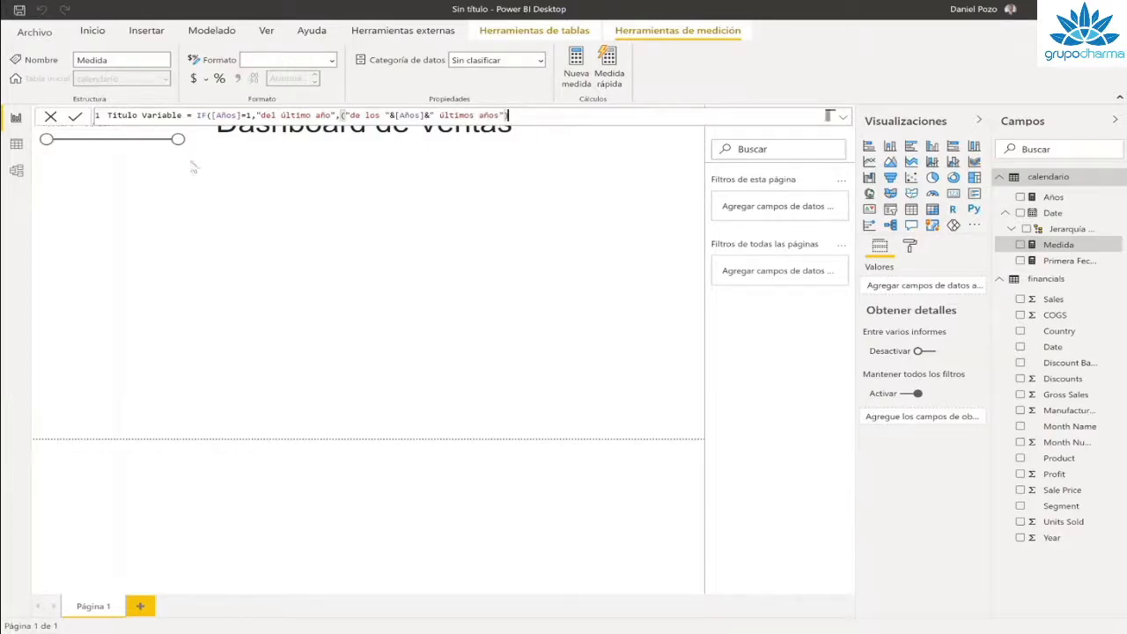
pyautogui.click(75, 117)
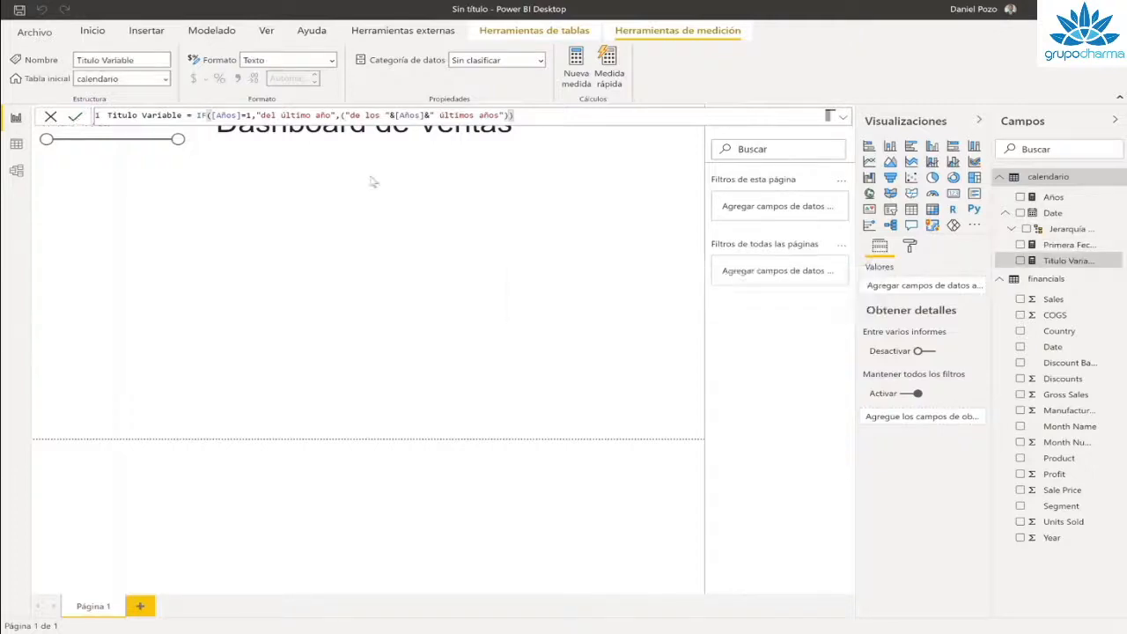
pyautogui.click(368, 132)
pyautogui.click(385, 179)
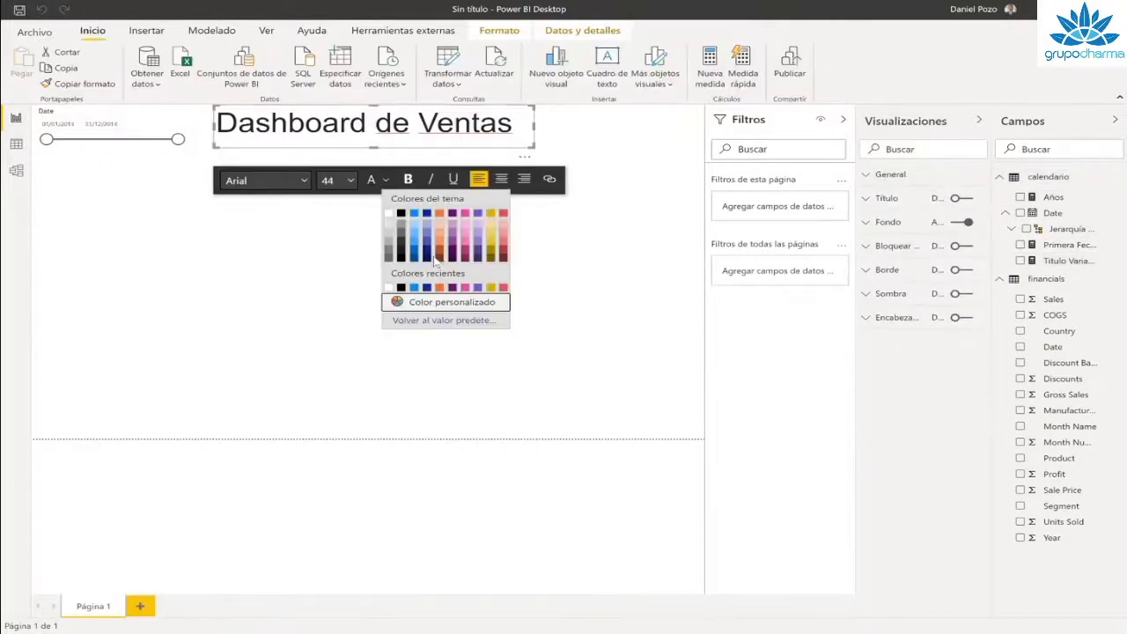
pyautogui.click(579, 256)
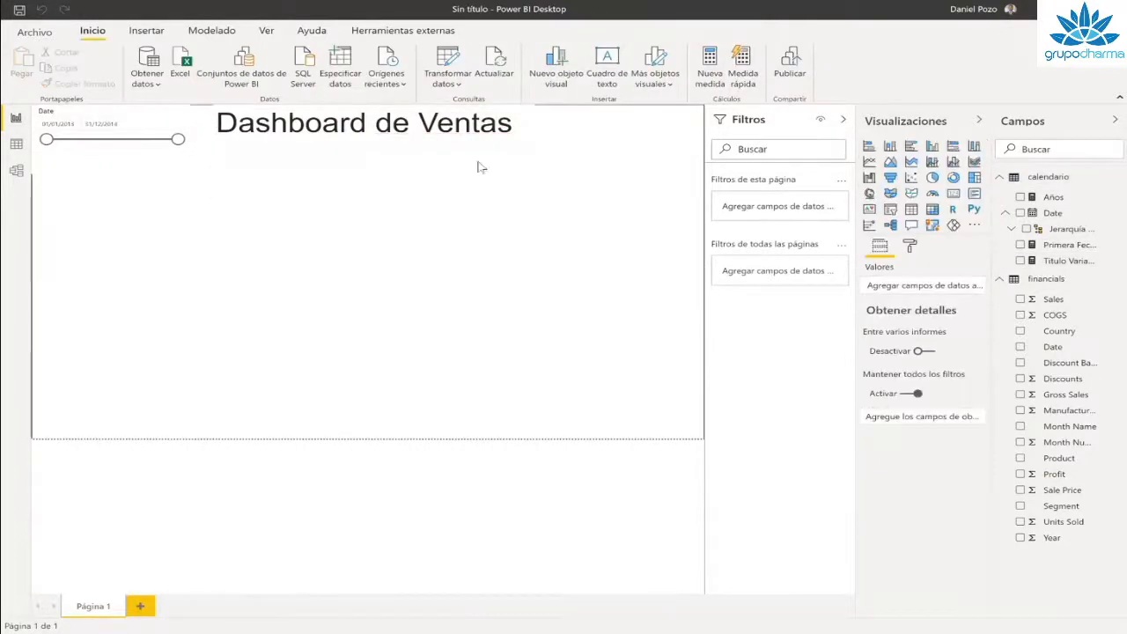
# Step: Add a card with the Título Variable measure, widened to fit its text and centred beneath the "Dashboard de Ventas" title
pyautogui.click(954, 194)
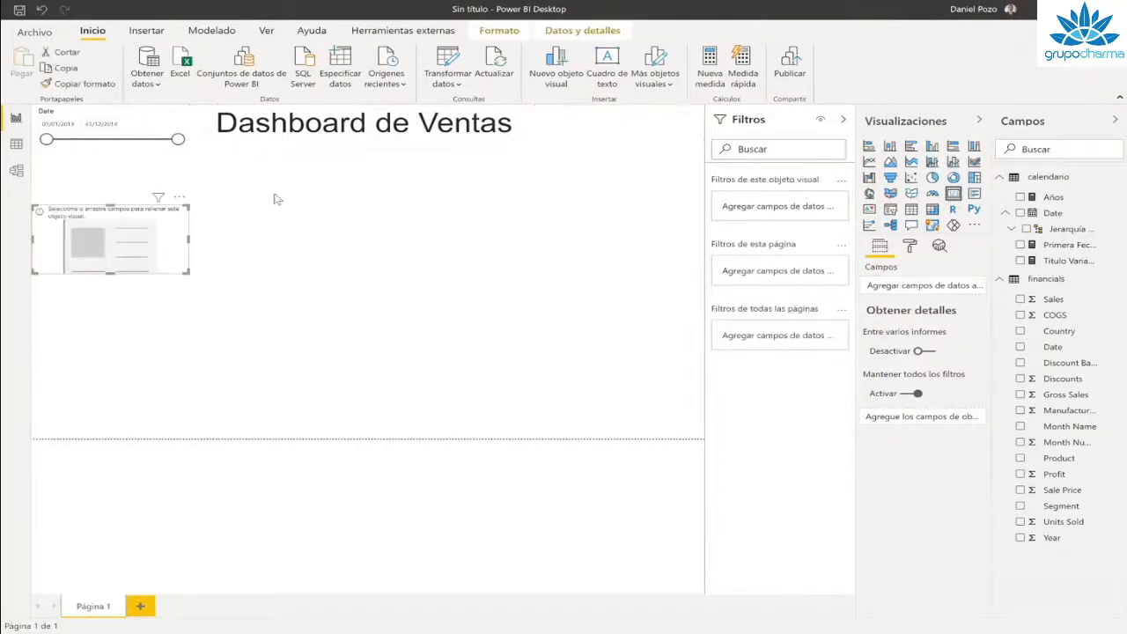
pyautogui.moveTo(157, 215); pyautogui.dragTo(419, 157)
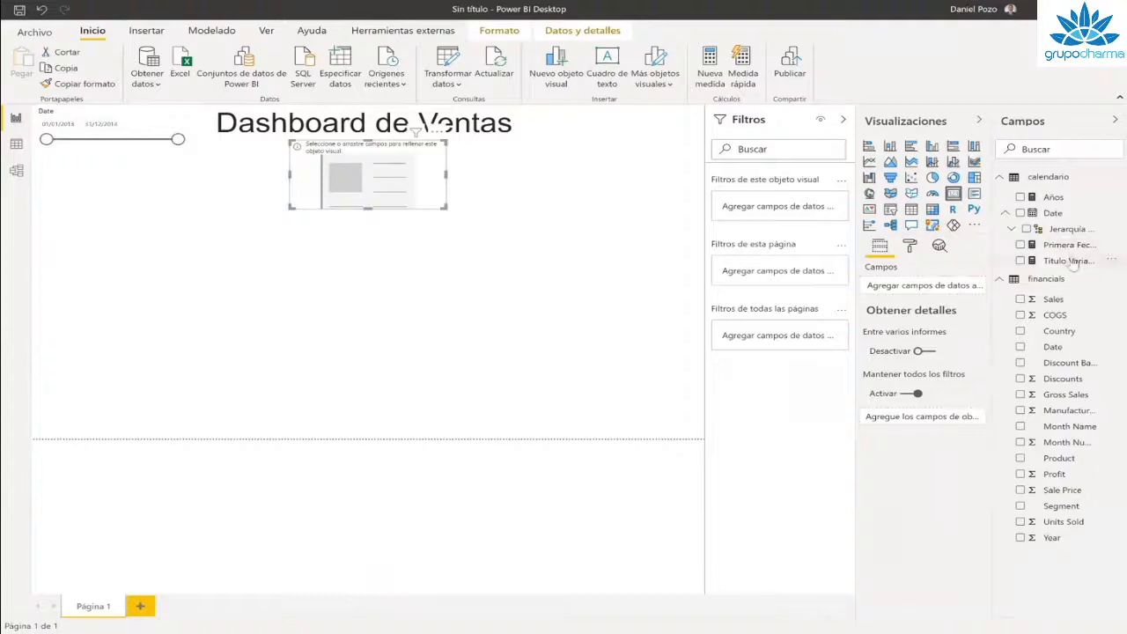
pyautogui.moveTo(1070, 261); pyautogui.dragTo(927, 294)
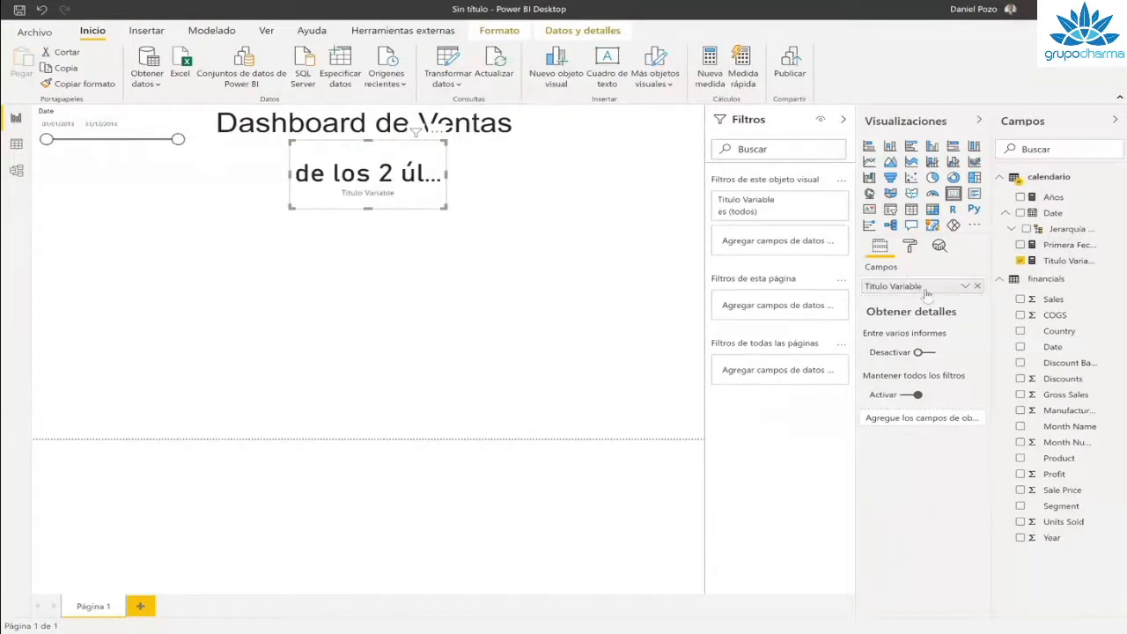
pyautogui.moveTo(447, 209); pyautogui.dragTo(575, 206)
pyautogui.moveTo(507, 161); pyautogui.dragTo(414, 155)
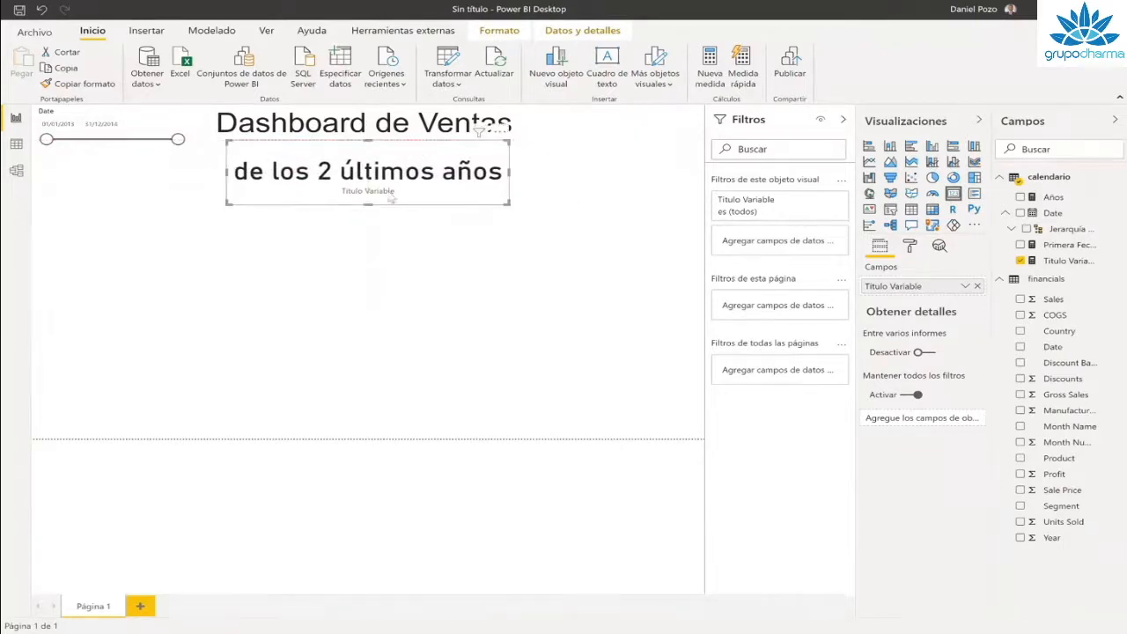
# Step: Shorten the date slicer's range to end in August 2013 to test the variable title
pyautogui.click(387, 221)
pyautogui.moveTo(176, 139); pyautogui.dragTo(88, 146)
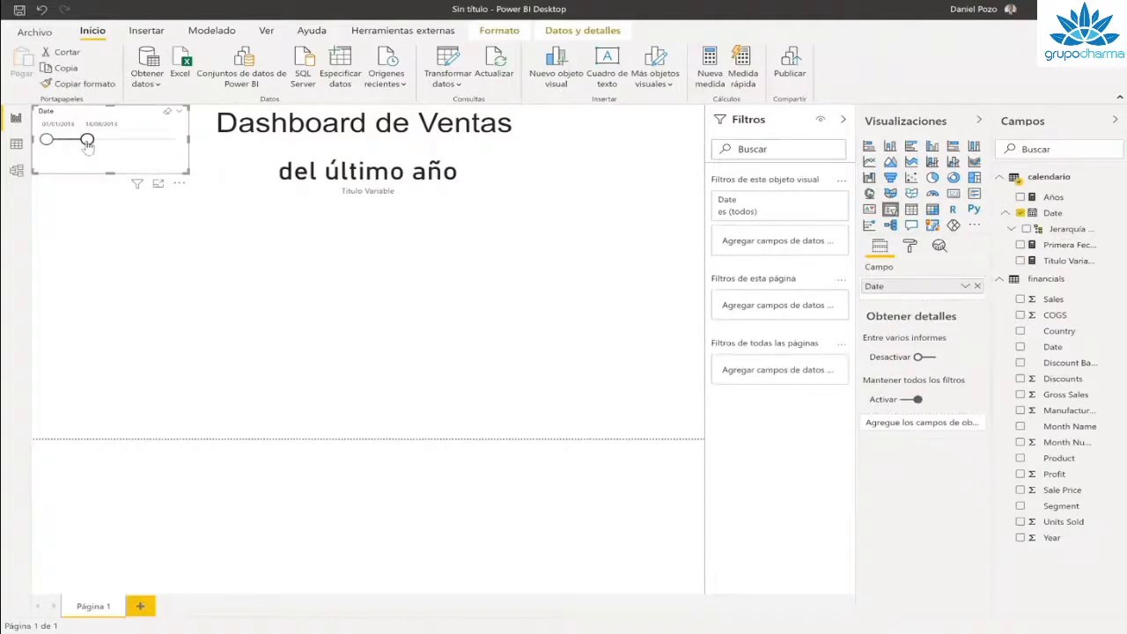
# Step: Turn off the category label on the Título Variable card
pyautogui.click(324, 174)
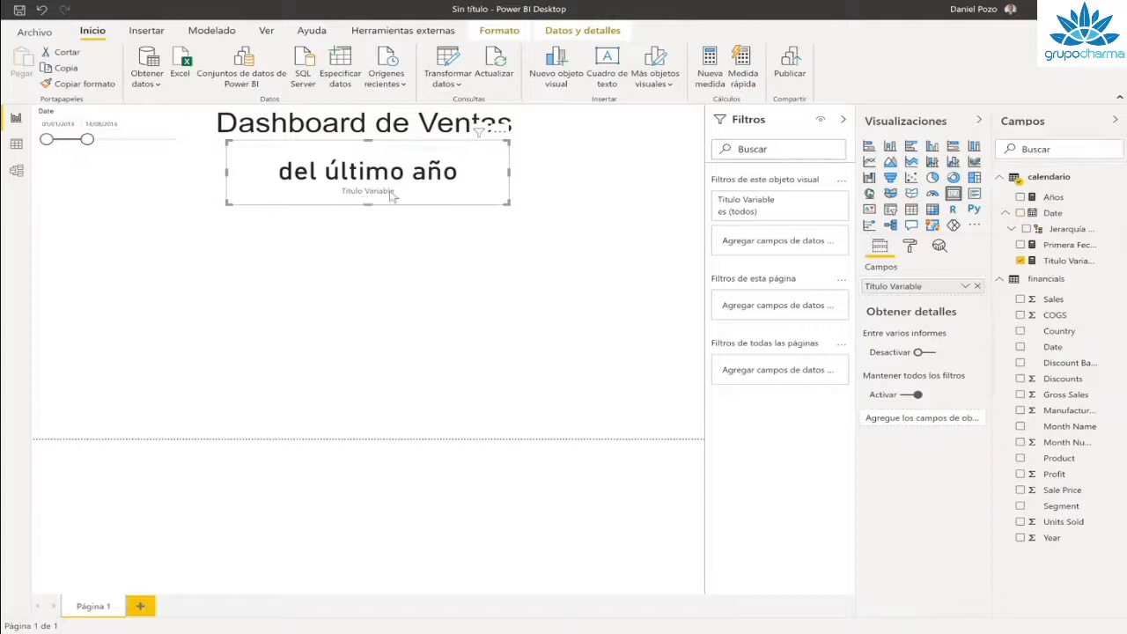
pyautogui.click(910, 245)
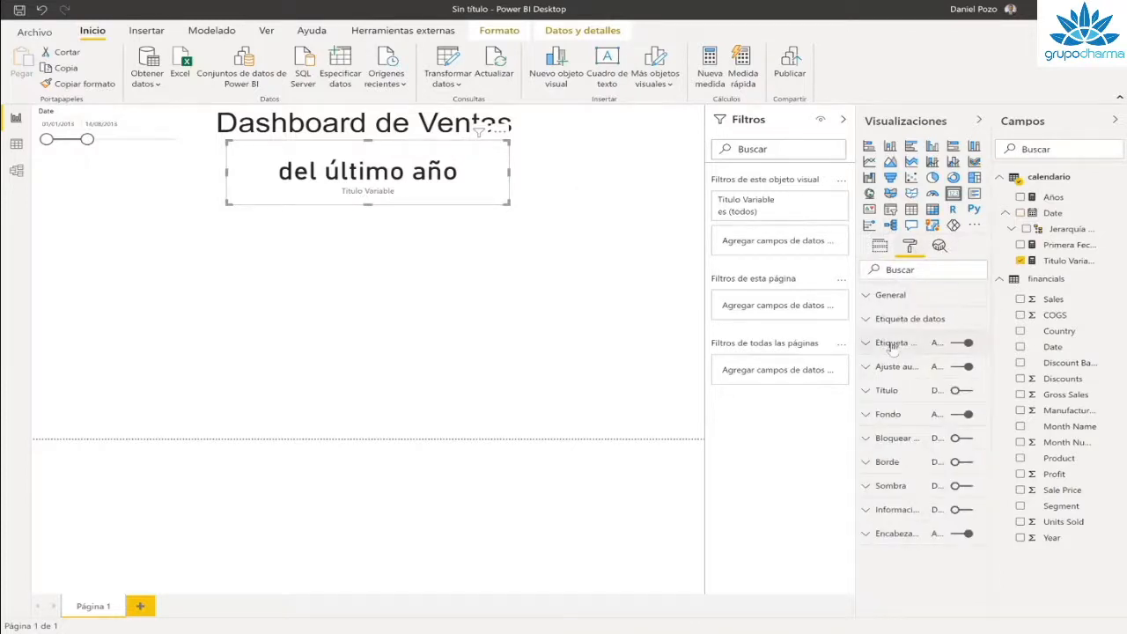
pyautogui.click(957, 344)
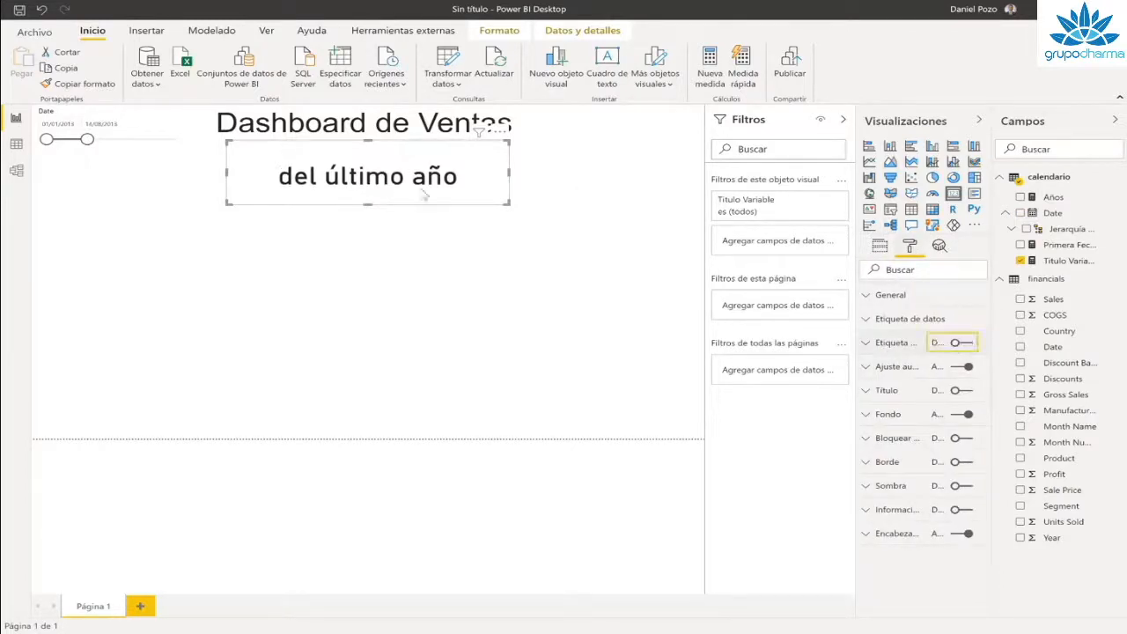
# Step: Set the card's data label font to Arial and reduce the card's height to fit the text closely
pyautogui.click(870, 318)
pyautogui.click(938, 528)
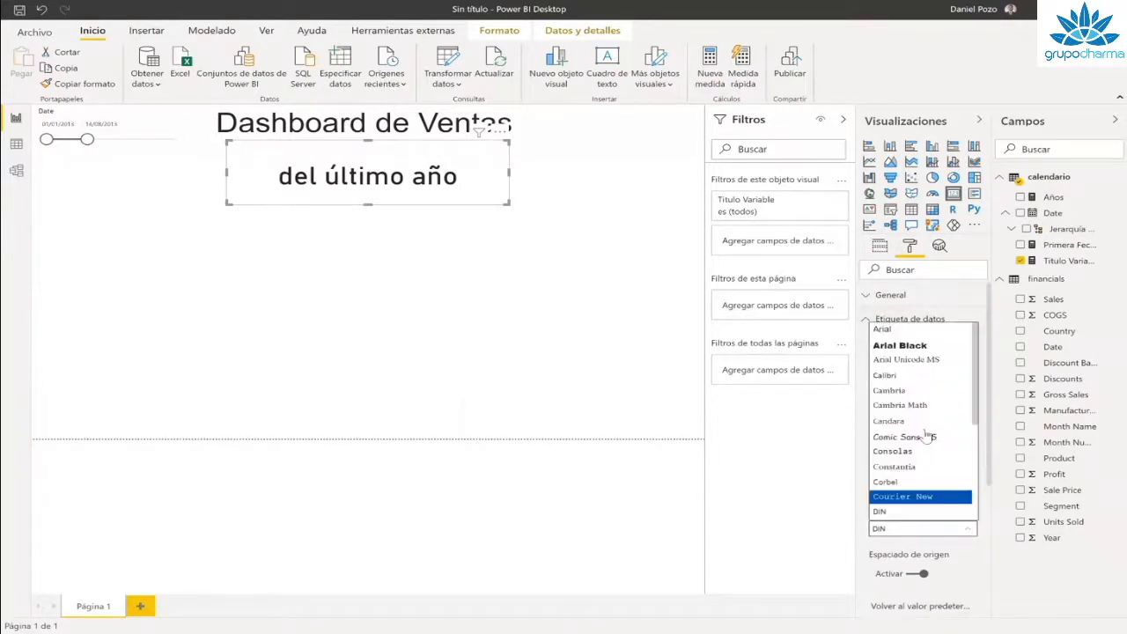
pyautogui.click(891, 331)
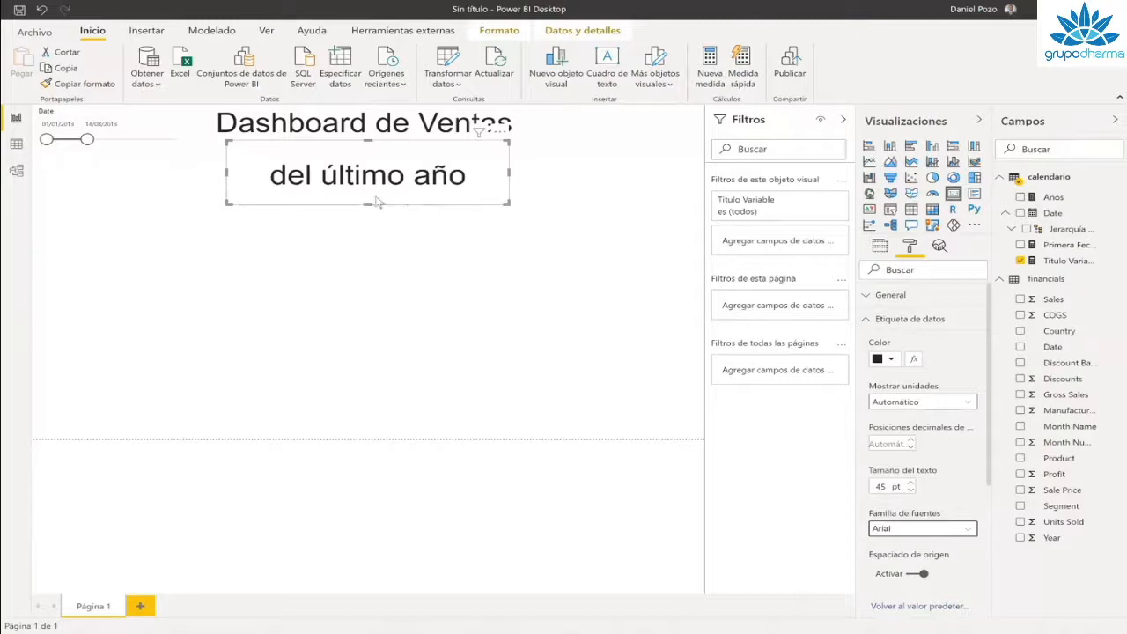
pyautogui.moveTo(370, 203); pyautogui.dragTo(370, 182)
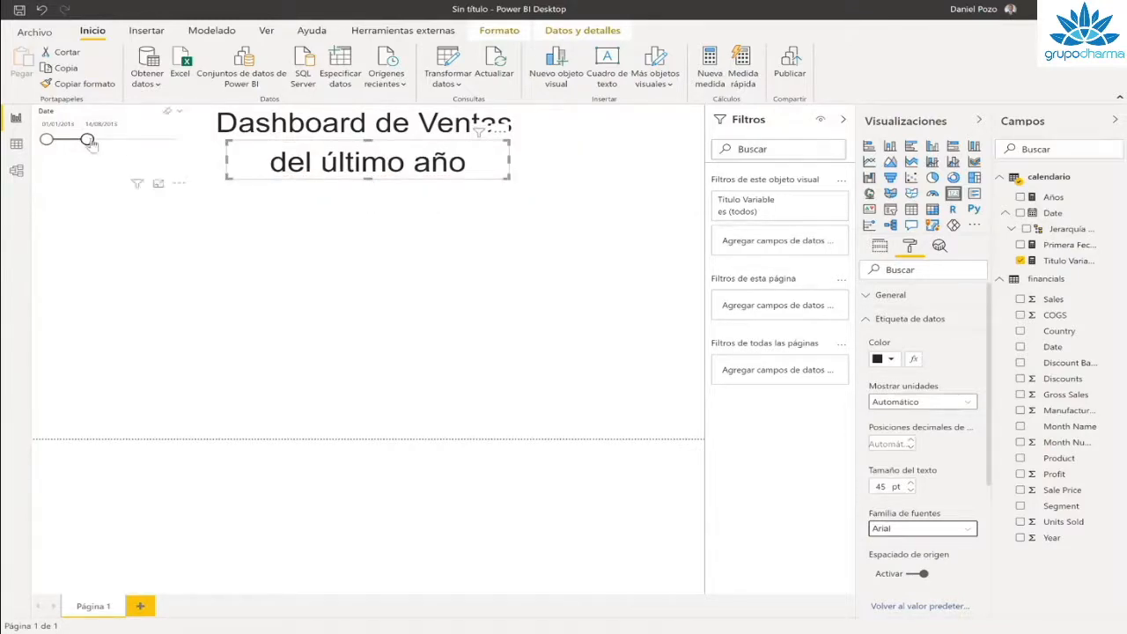
# Step: Extend the date slicer's range into January 2014, and widen and recentre the variable title card to fit its longer text
pyautogui.moveTo(89, 141); pyautogui.dragTo(119, 142)
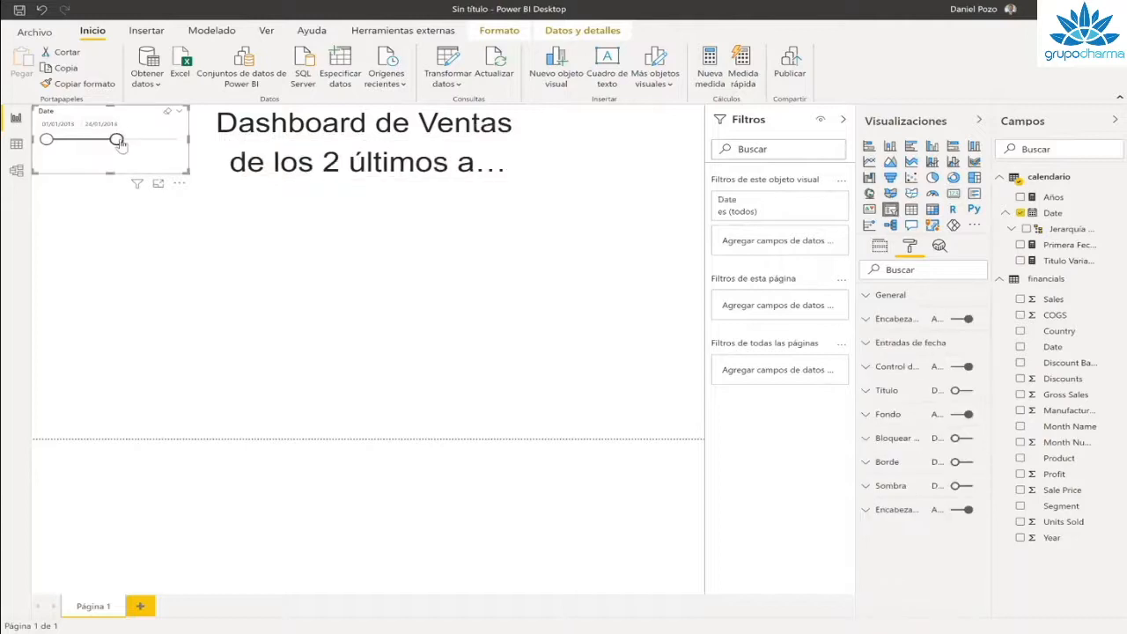
pyautogui.click(432, 172)
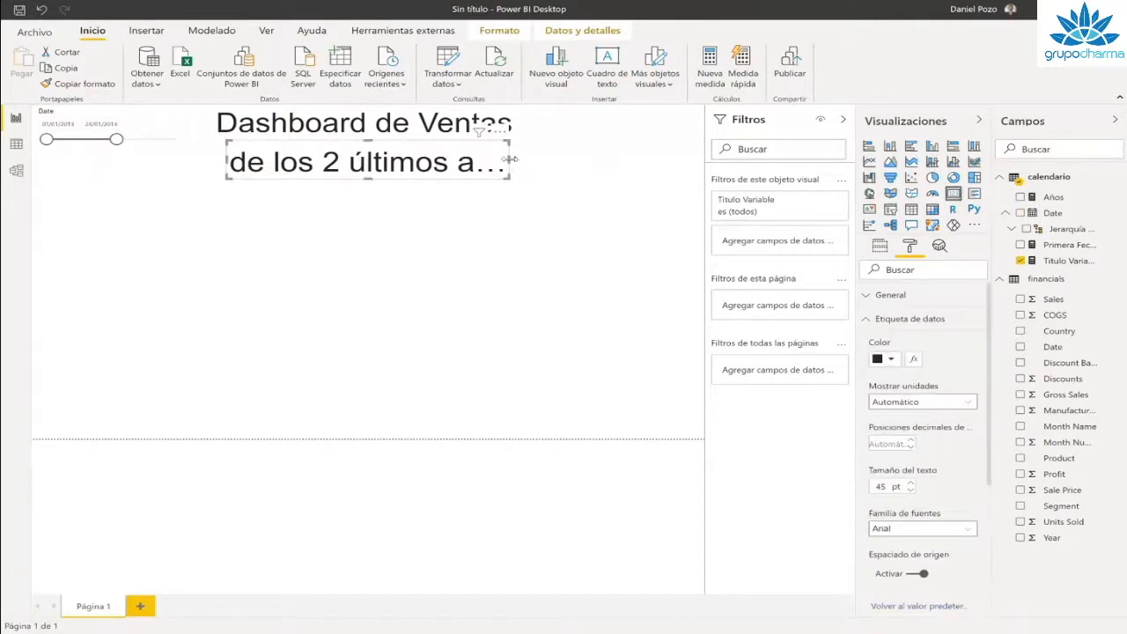
pyautogui.moveTo(509, 160); pyautogui.dragTo(556, 166)
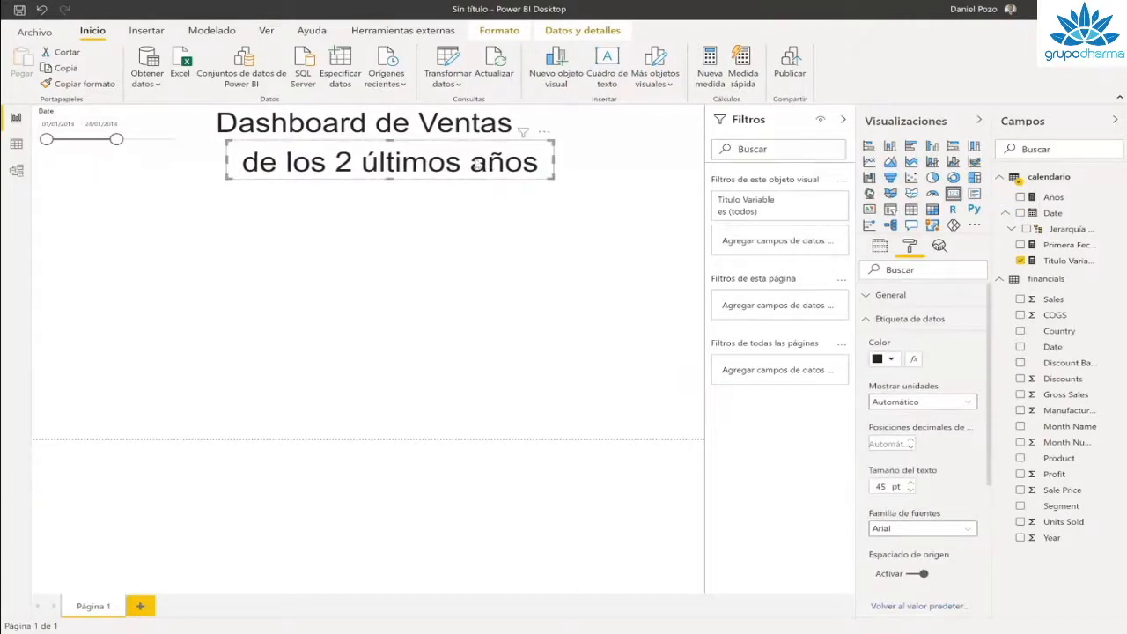
pyautogui.moveTo(478, 165); pyautogui.dragTo(456, 166)
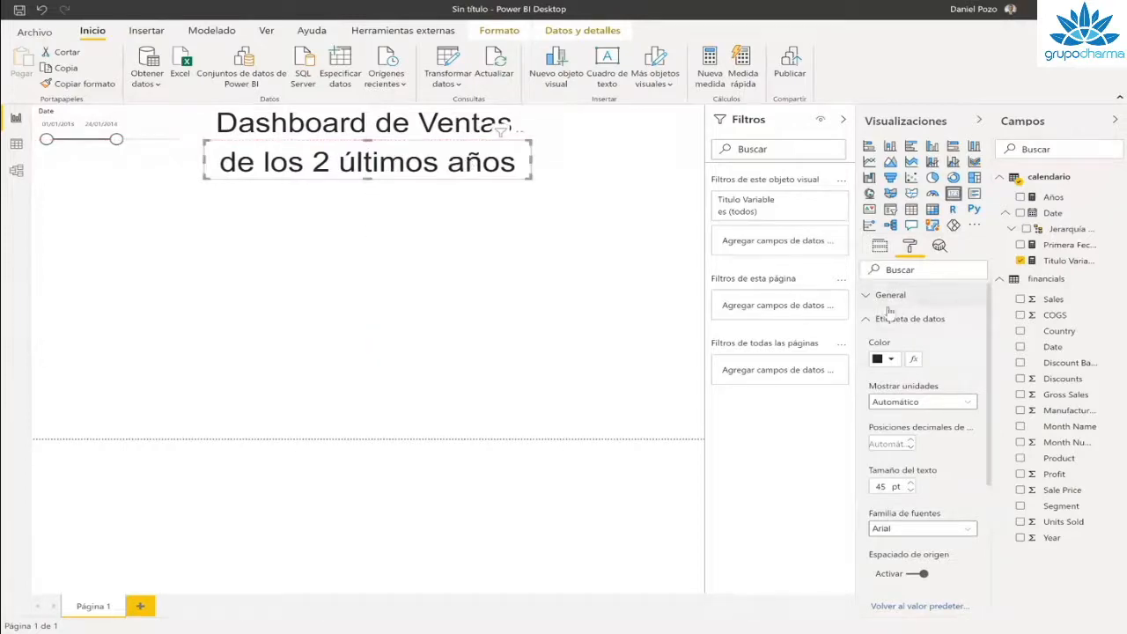
pyautogui.click(886, 323)
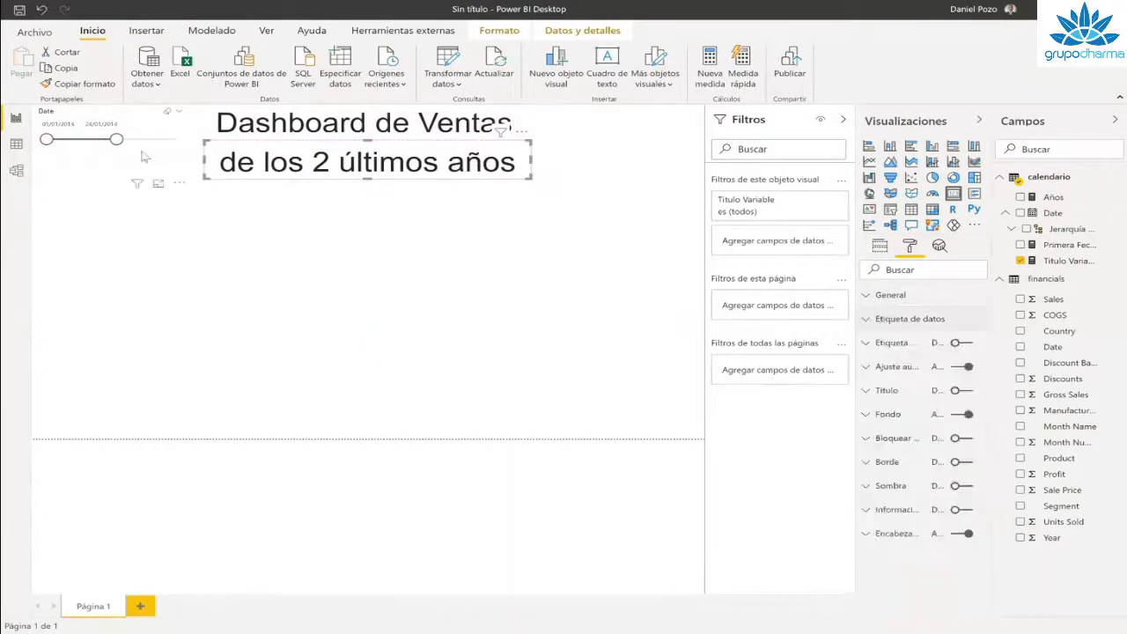
# Step: Extend the date slicer's range to 22/12/2014 and shrink the slicer's frame around the slider
pyautogui.moveTo(116, 140); pyautogui.dragTo(158, 153)
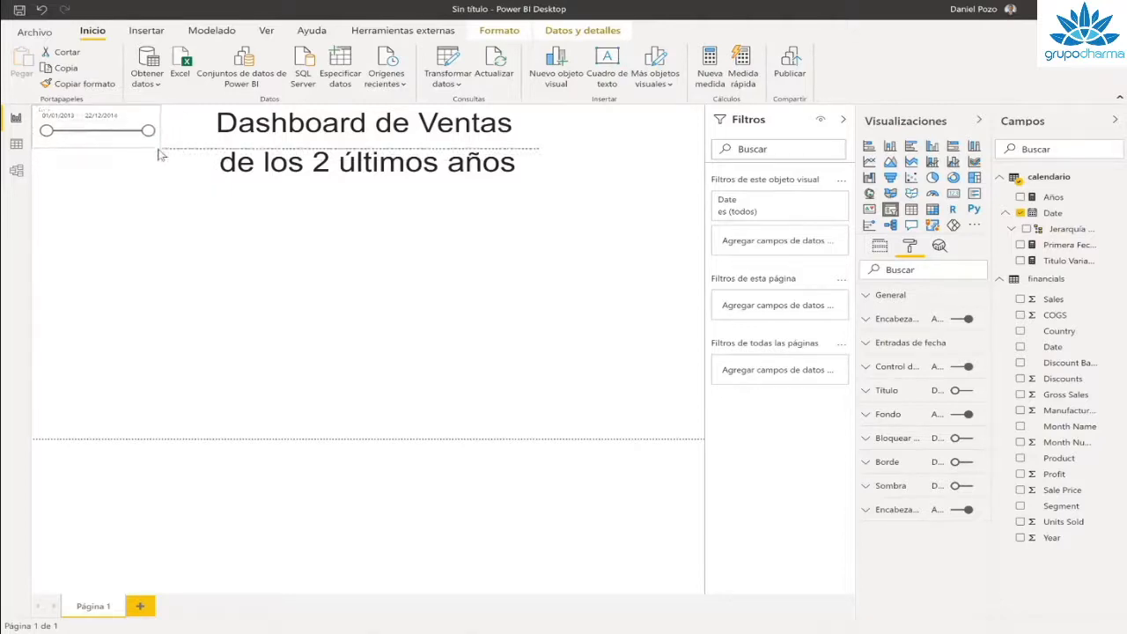
pyautogui.click(237, 266)
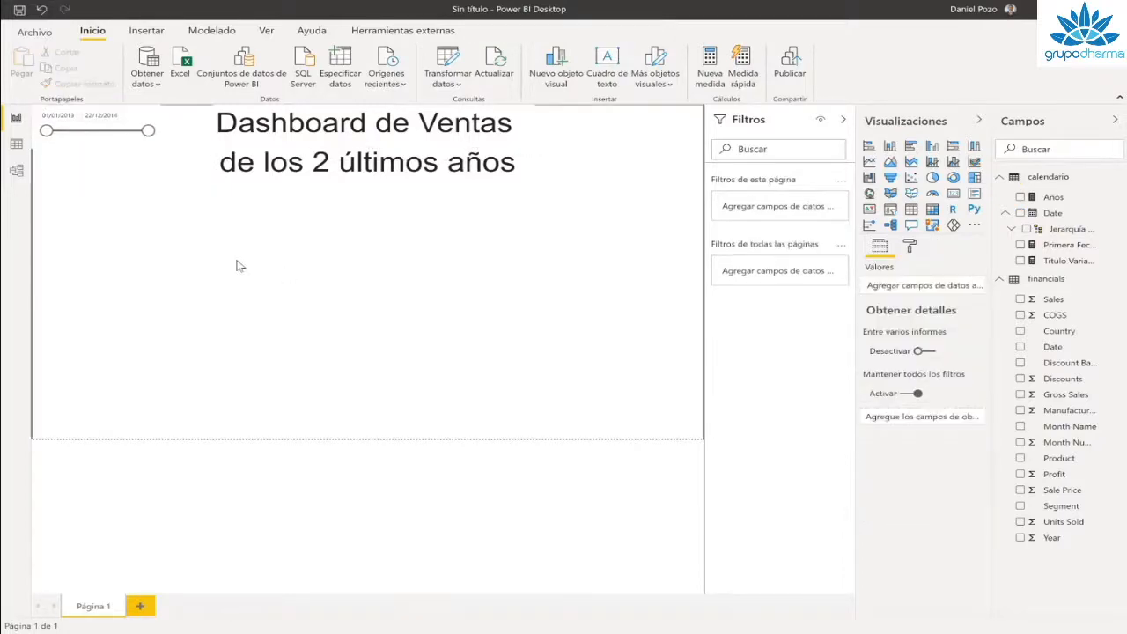
# Step: Move the date slicer slightly lower beside the dashboard title and deselect it
pyautogui.click(112, 116)
pyautogui.click(139, 117)
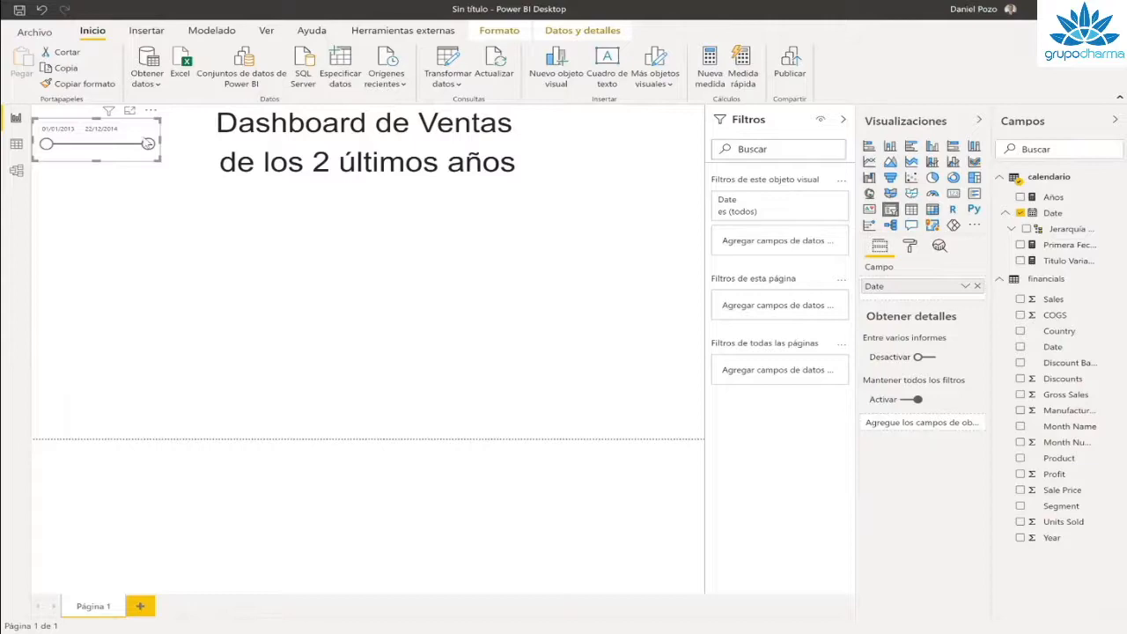
pyautogui.click(330, 276)
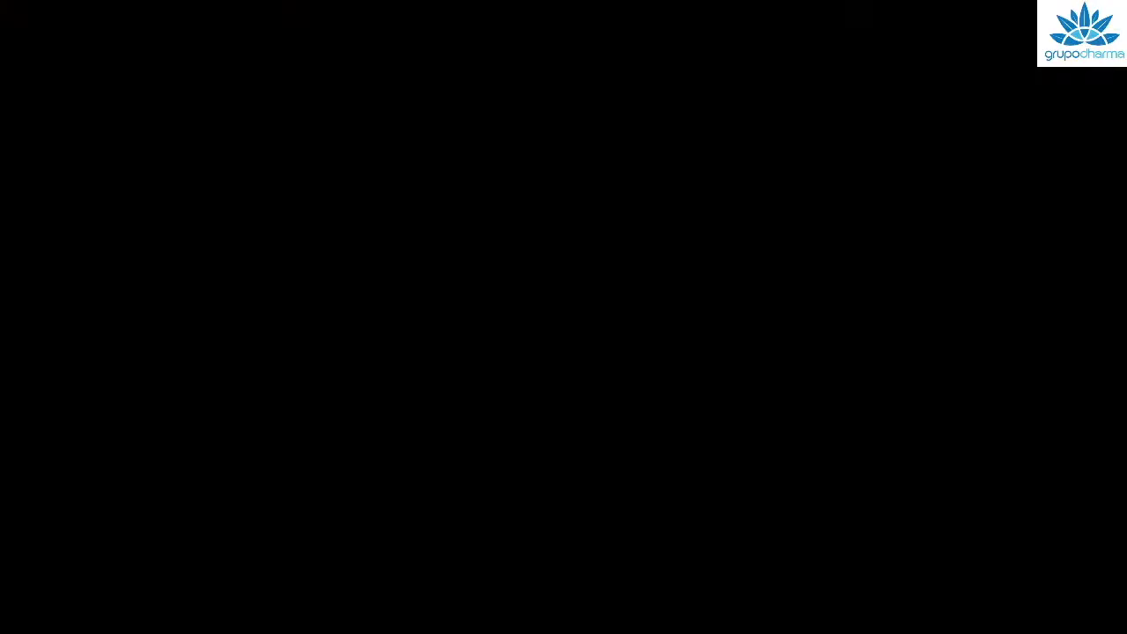